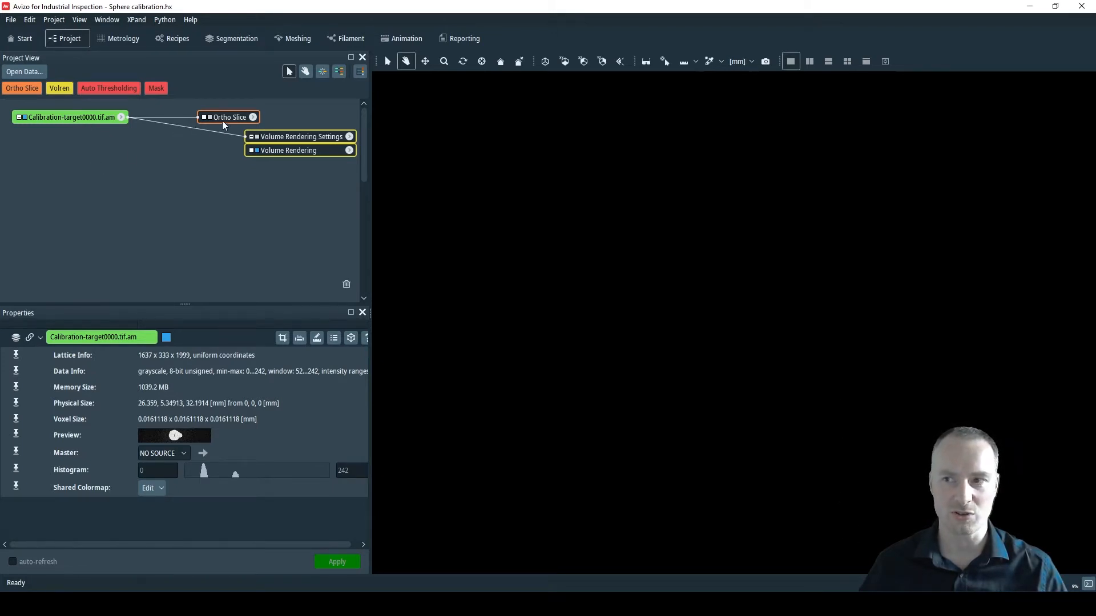
Display the xz ortho slice of the calibration target and examine the cross-section through both spheres
left_click(217, 119)
left_click(210, 117)
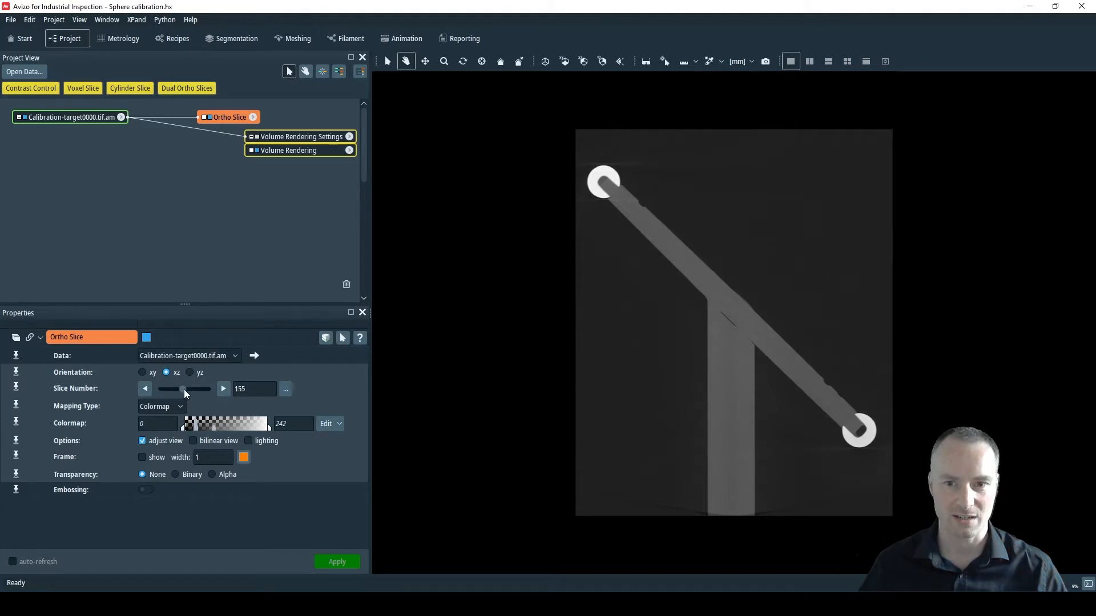
mouse_move(185, 393)
left_mouse_down()
mouse_move(165, 393)
mouse_move(207, 394)
mouse_move(184, 394)
left_mouse_up()
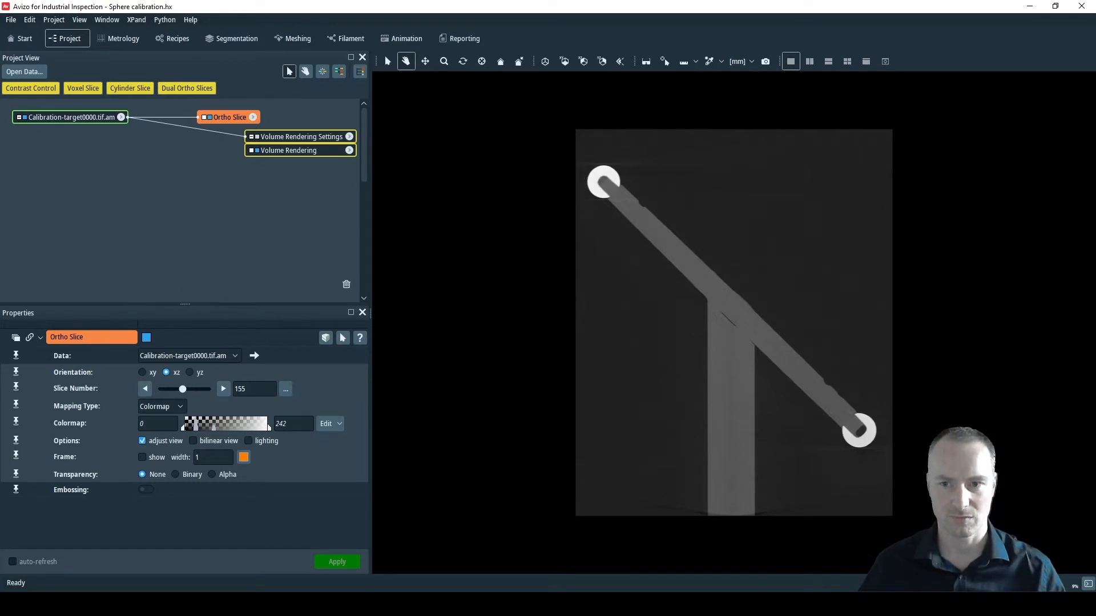
left_click(209, 234)
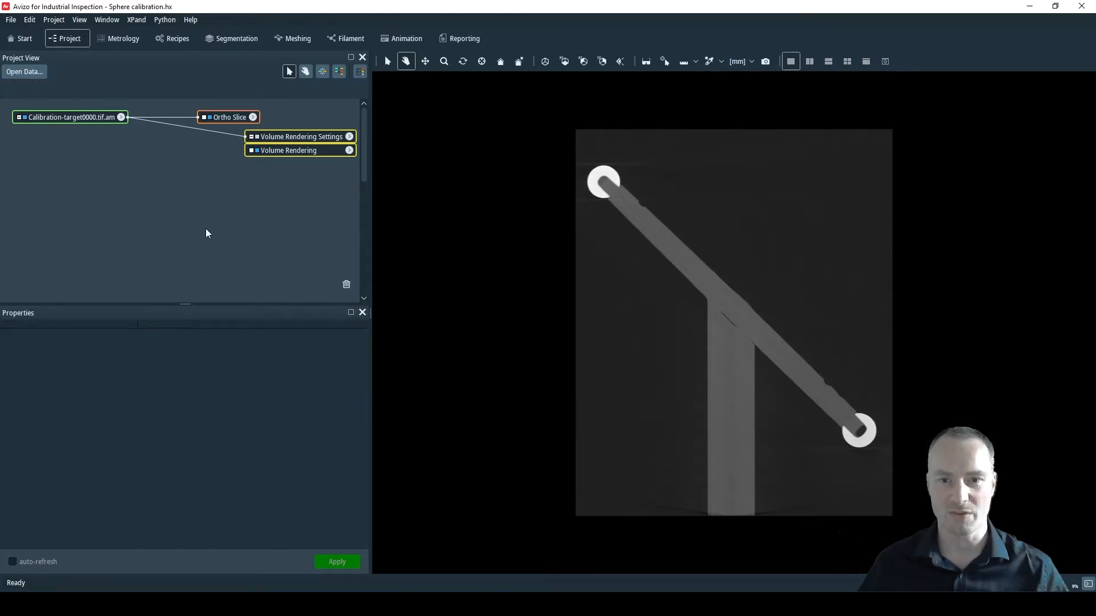
Show the volume rendering in place of the ortho slice and inspect the calibration target's spheres from several angles
left_click(252, 150)
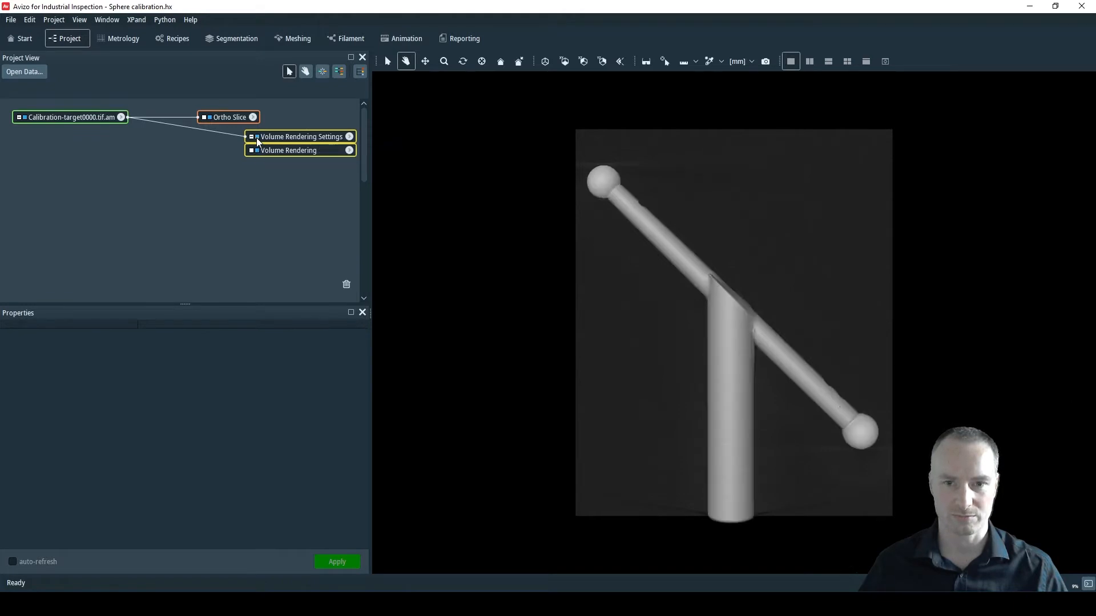
left_click(203, 117)
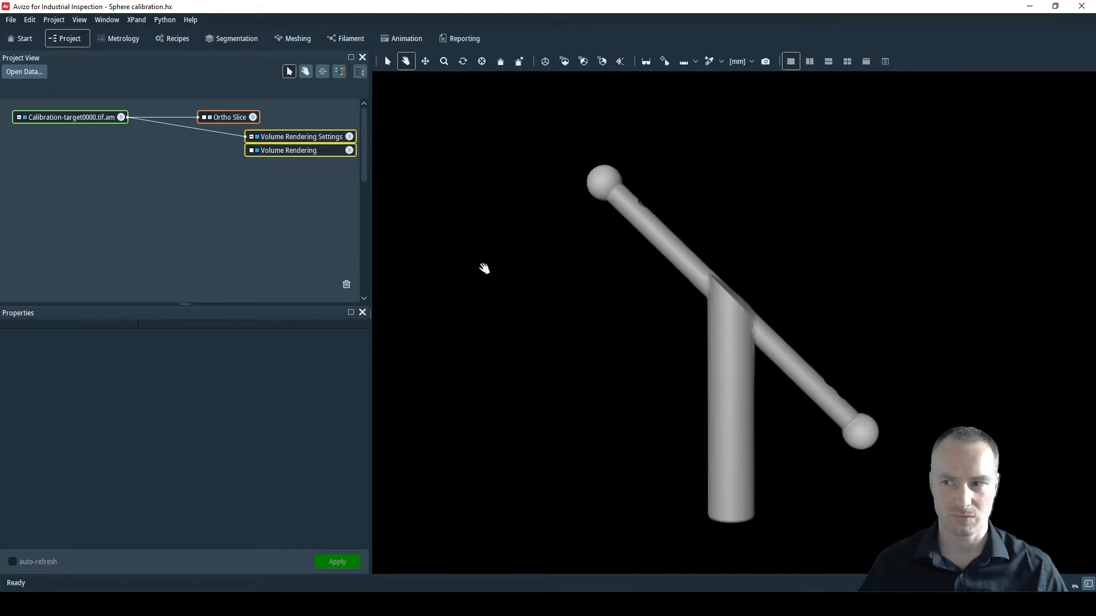
left_click_drag(509, 223, 646, 318)
scroll(646, 318, "up", 5)
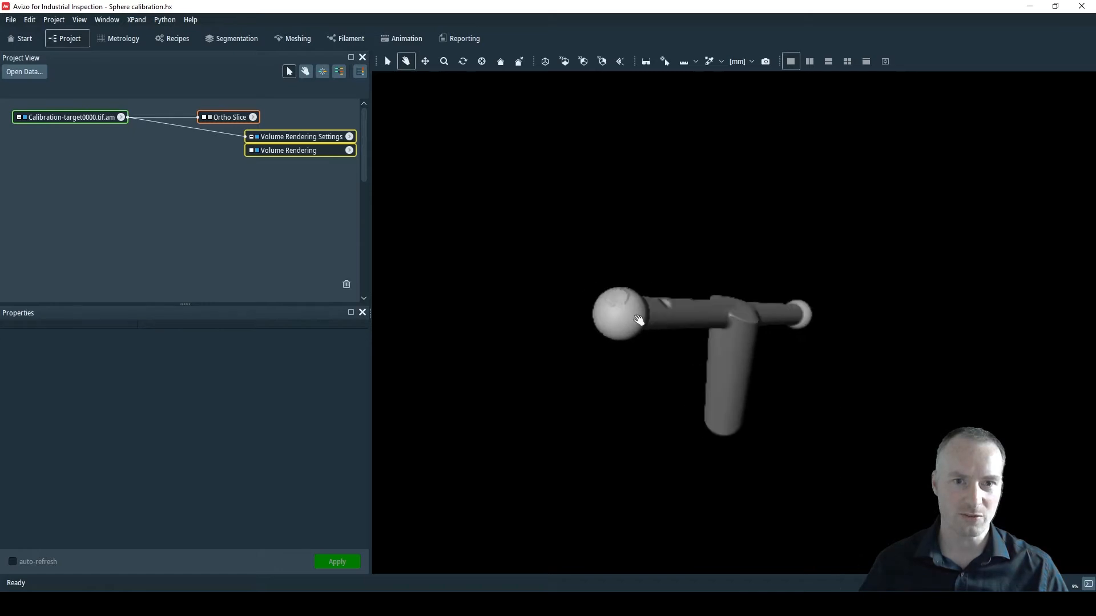
left_click_drag(592, 339, 588, 334)
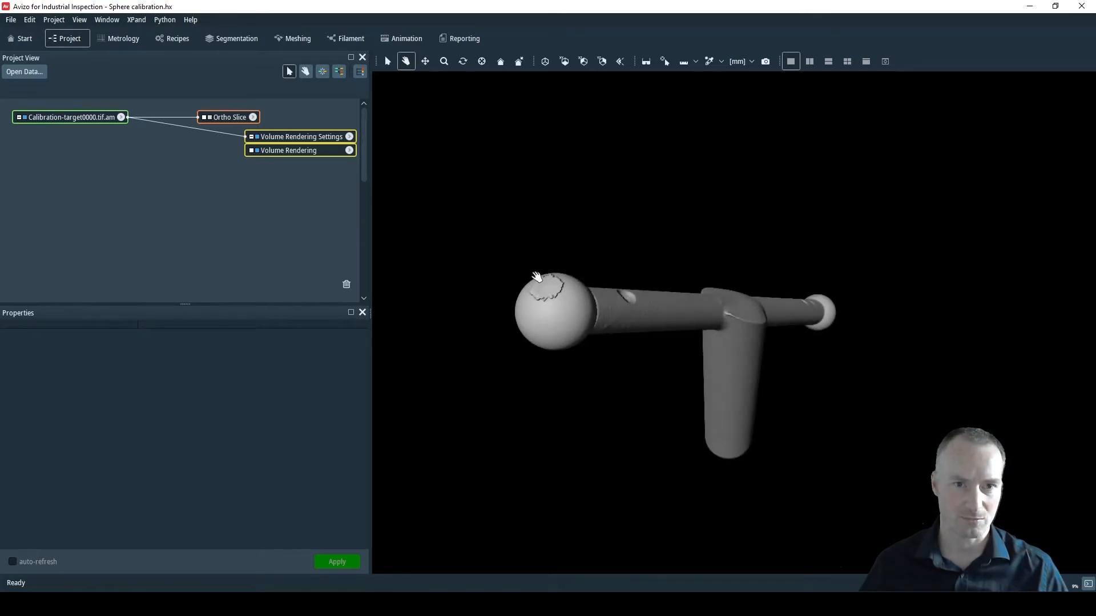
left_click_drag(653, 328, 617, 316)
scroll(588, 274, "up", 2)
left_click_drag(588, 274, 631, 295)
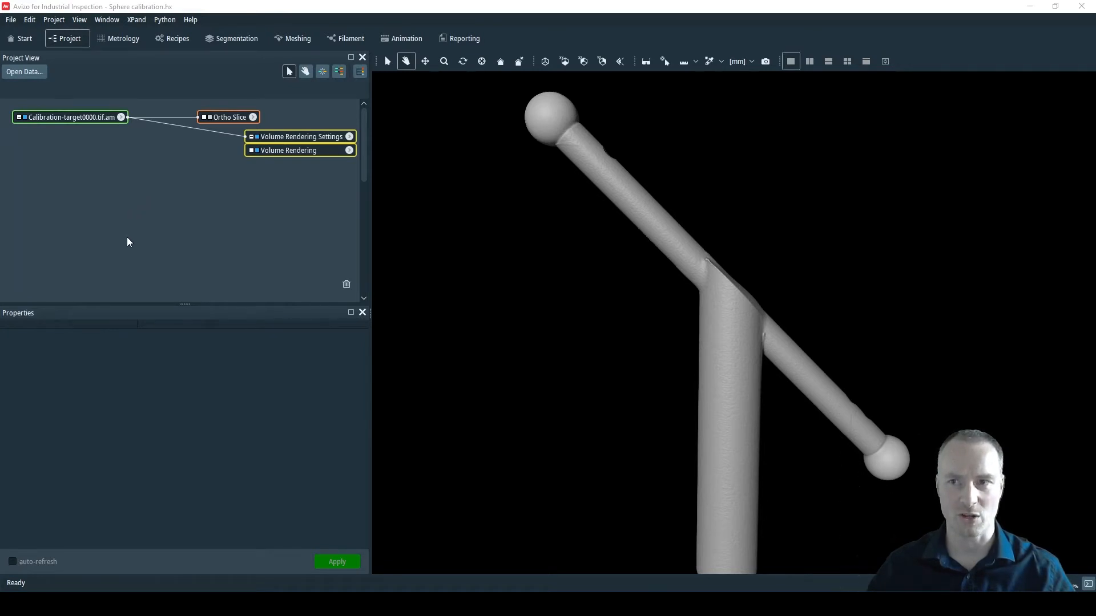
Open the metrology workspace with Calibration-target0000.tif.am as the data and Adaptive Sub-Voxel as the surface
left_click(119, 39)
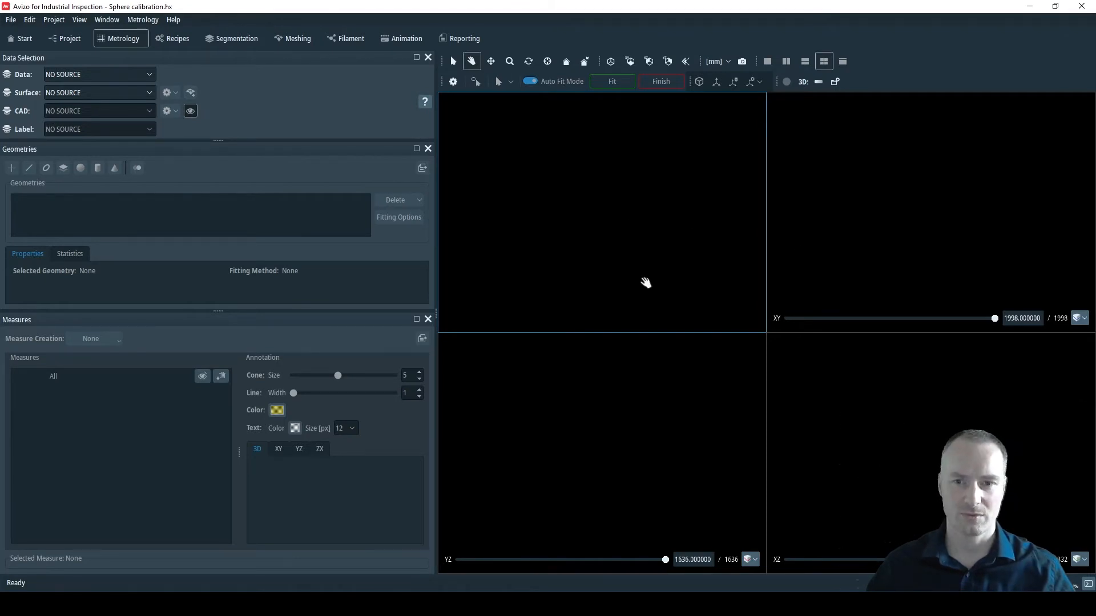
left_click(149, 75)
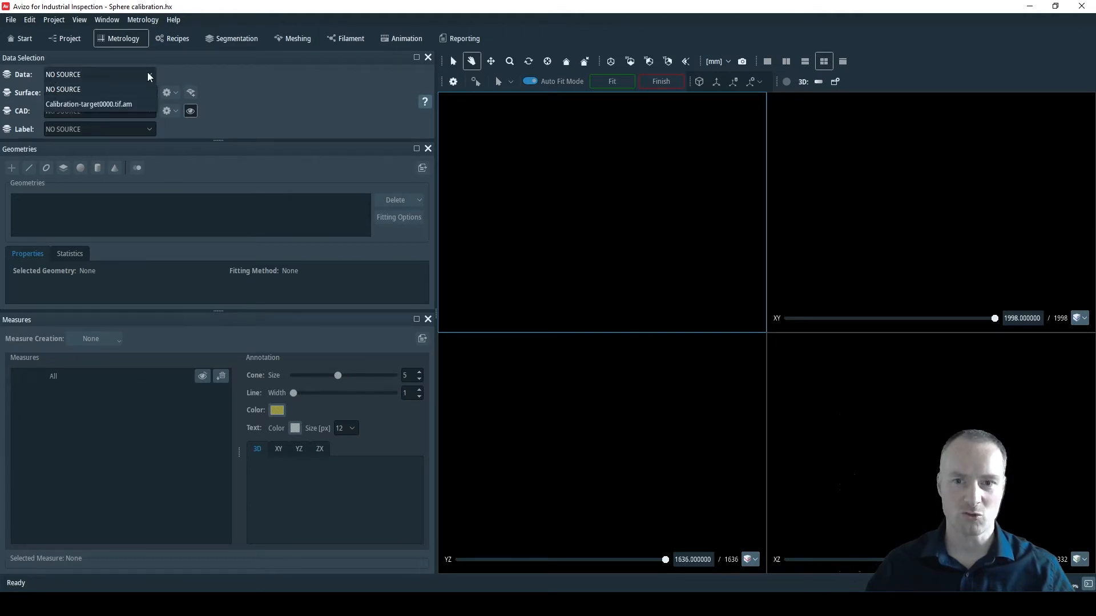
left_click(101, 104)
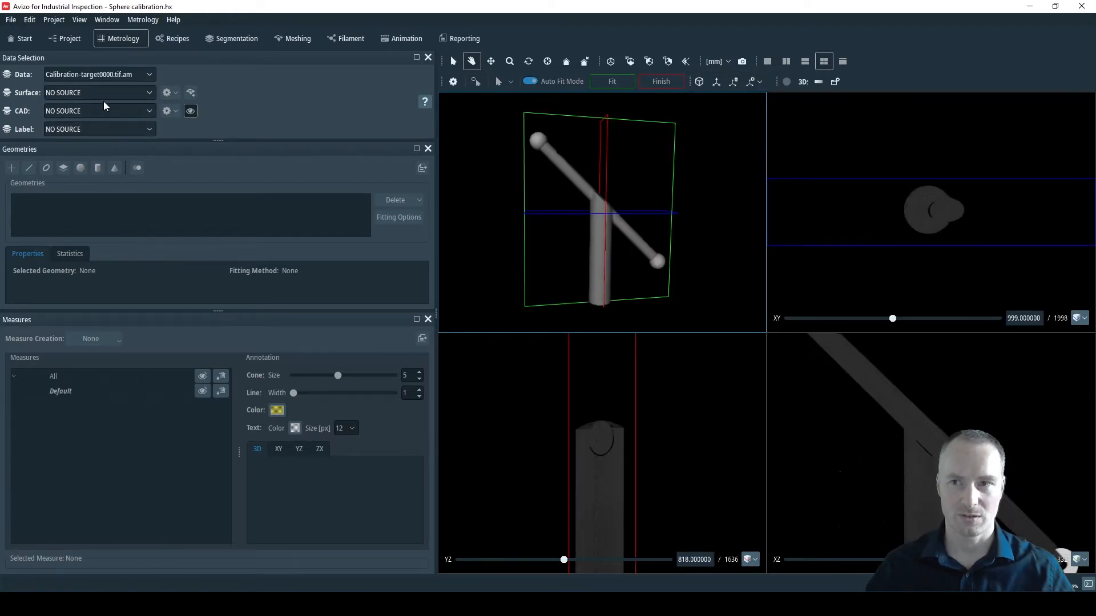
left_click(149, 93)
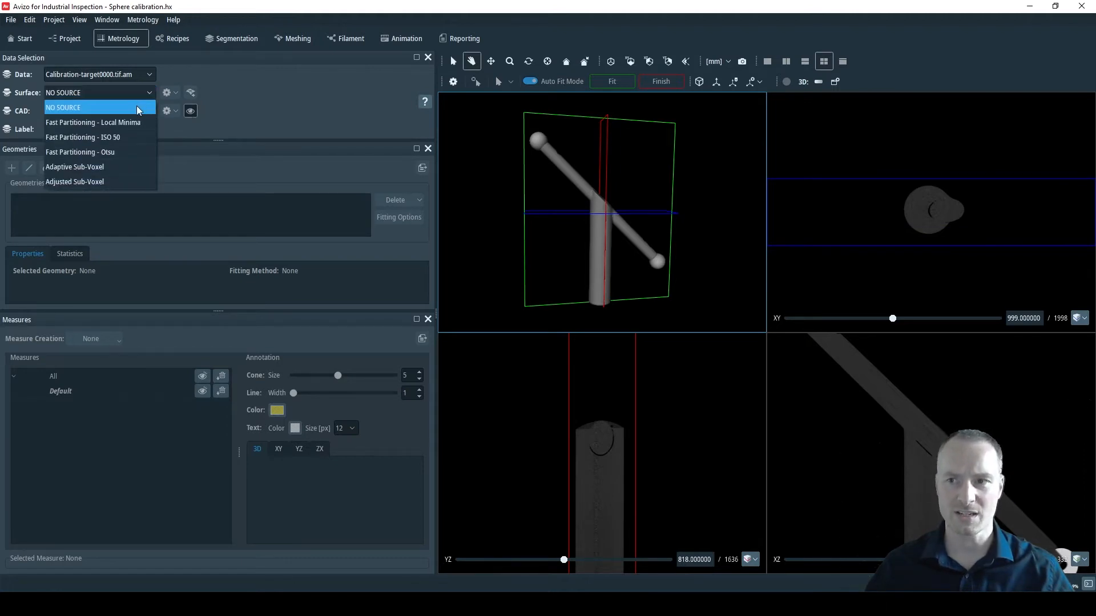
left_click(111, 167)
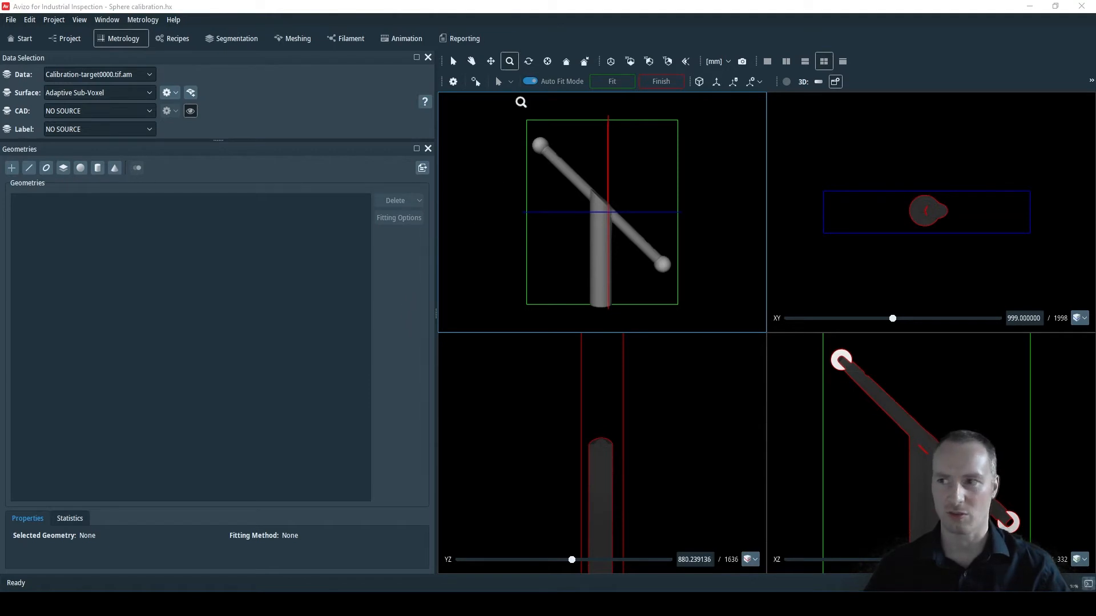
Examine the extracted surface contour around the upper sphere in the XZ slice view
left_click(510, 61)
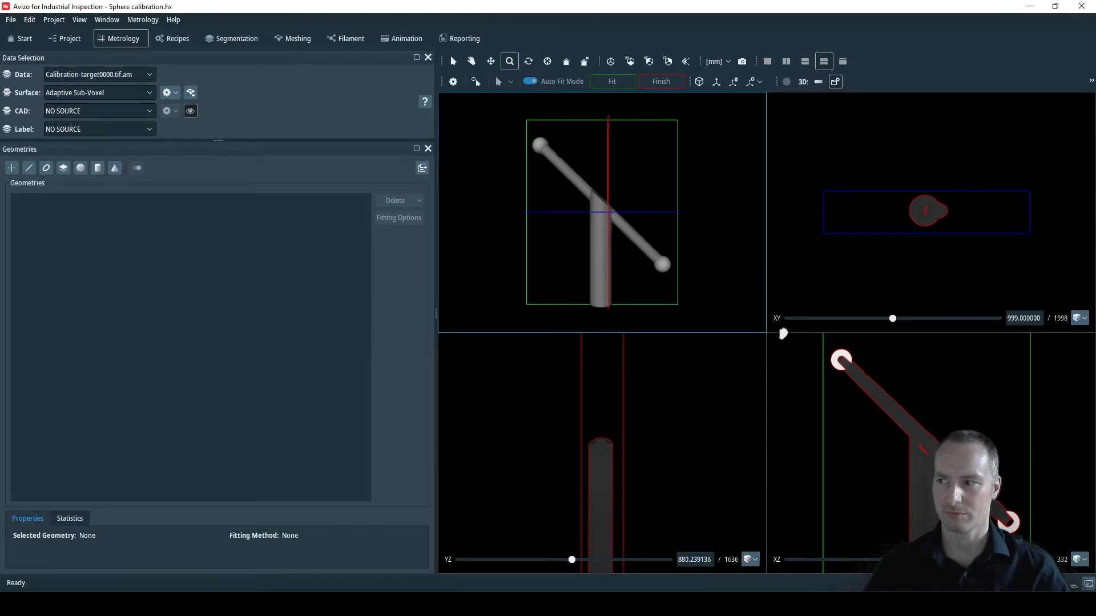
left_click_drag(926, 432, 966, 501)
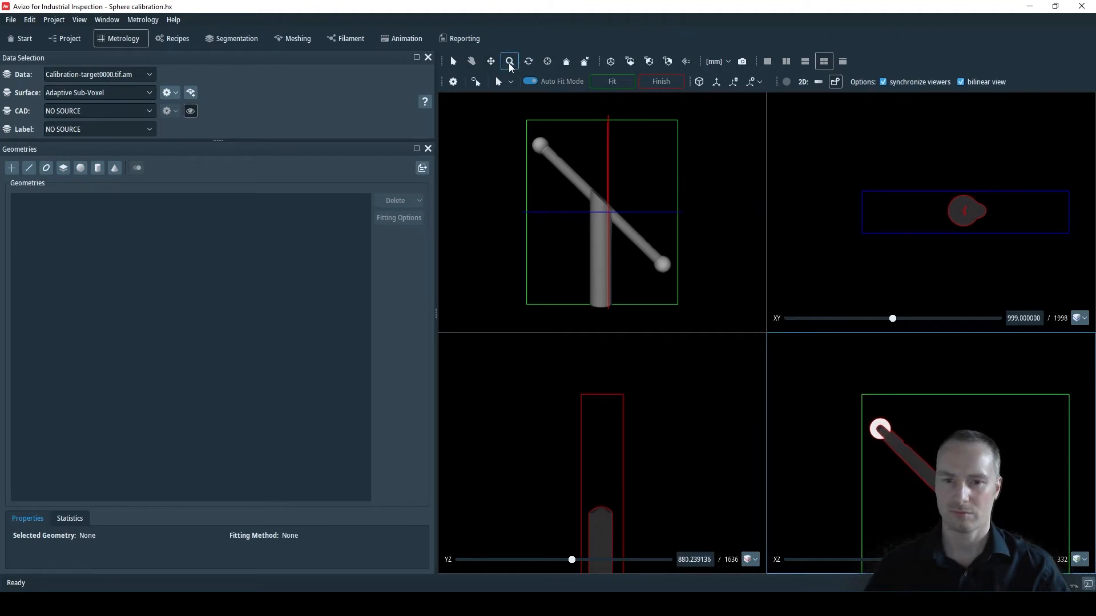
left_click(509, 62)
left_click_drag(893, 452, 915, 513)
left_click(490, 61)
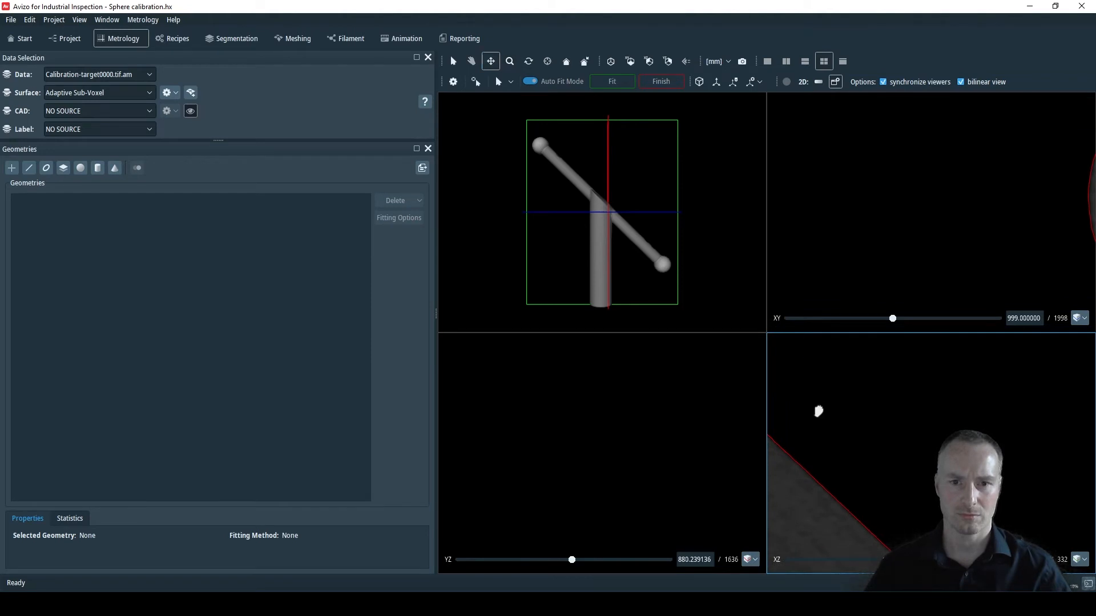
mouse_move(818, 411)
left_mouse_down()
mouse_move(822, 382)
mouse_move(855, 391)
mouse_move(830, 401)
left_mouse_up()
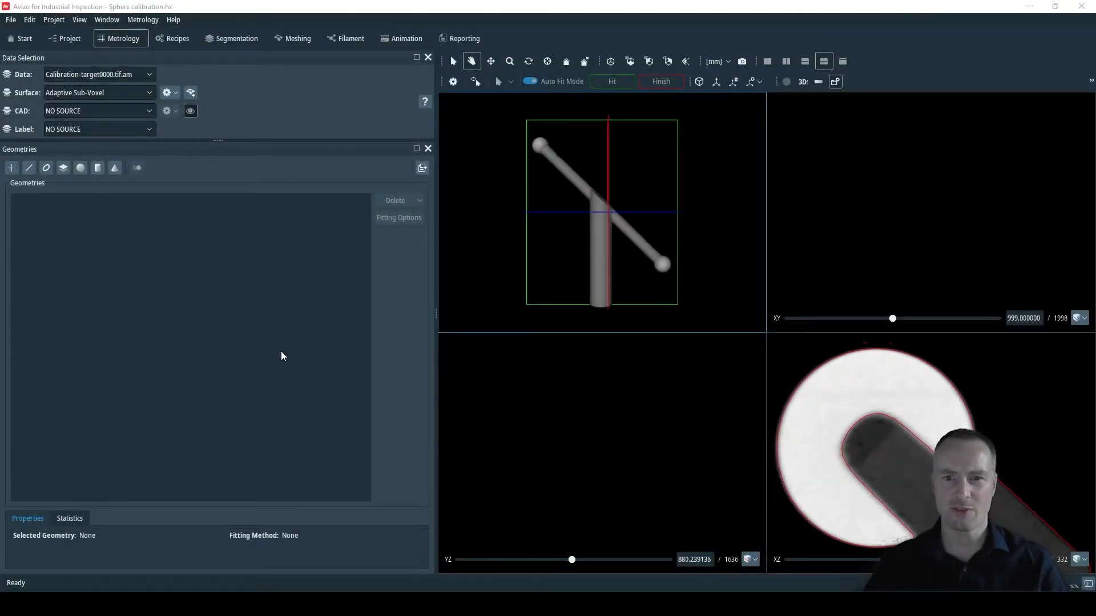
Switch to a single 3D viewer and frame the target's upper sphere in close-up
left_click(767, 62)
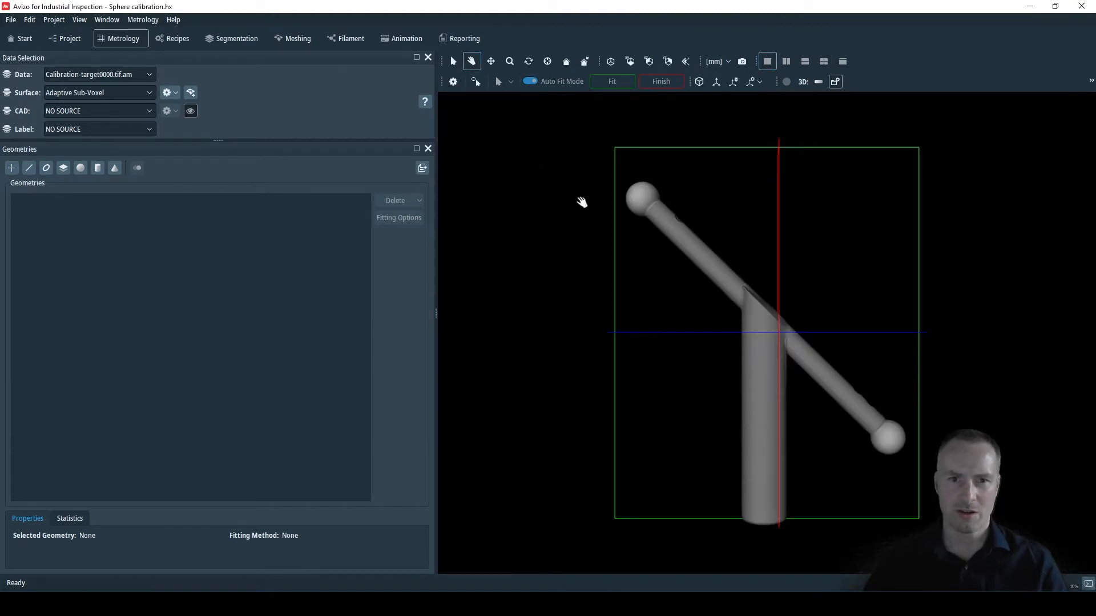
left_click_drag(581, 203, 741, 306)
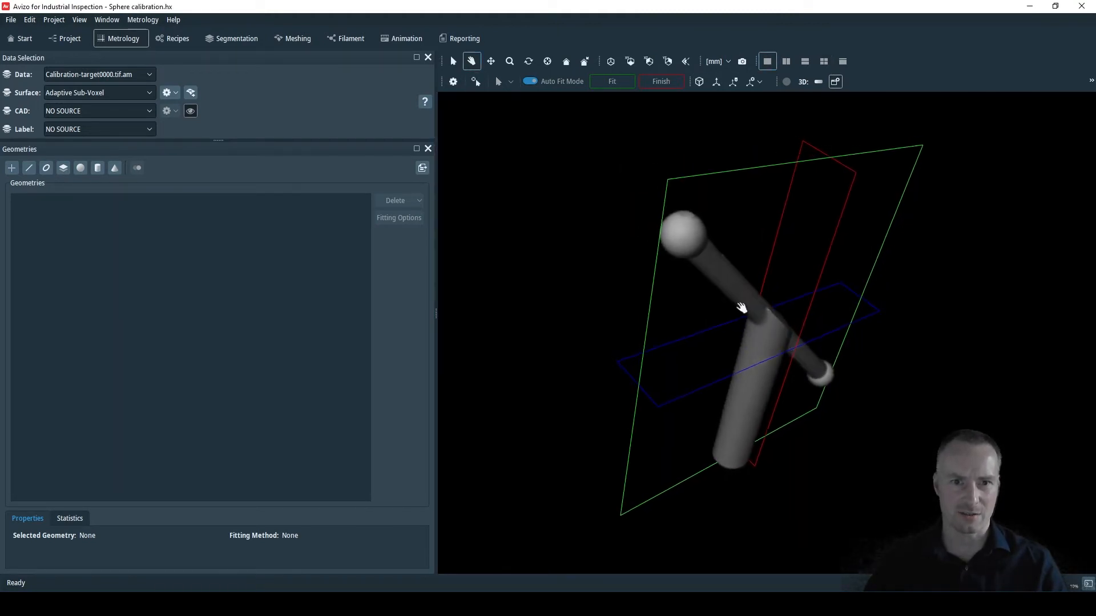
left_click_drag(685, 236, 704, 266)
scroll(679, 308, "up", 5)
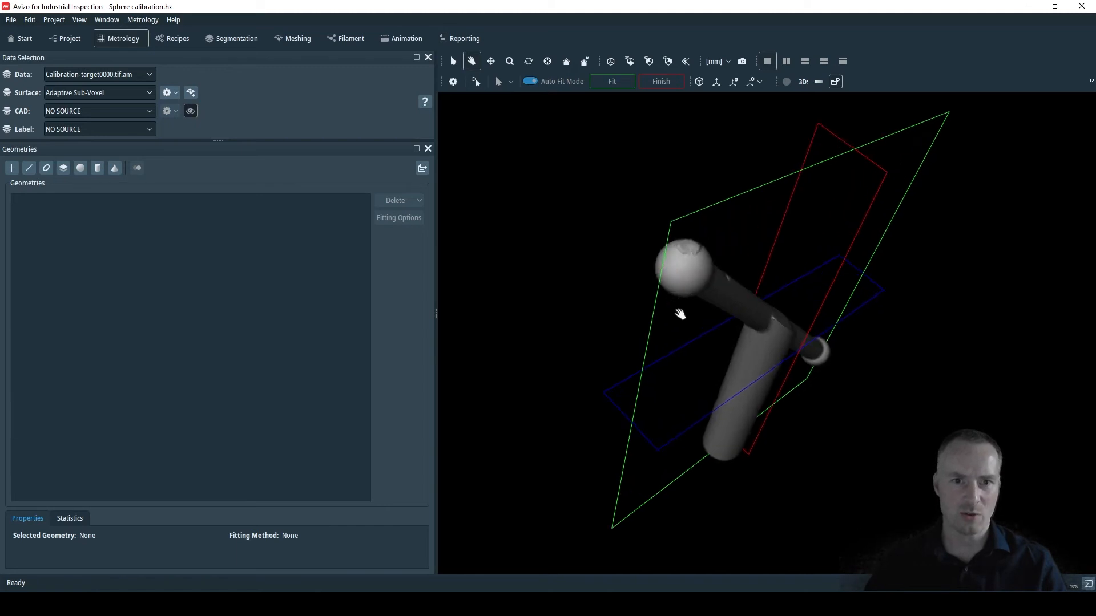
scroll(669, 314, "up", 5)
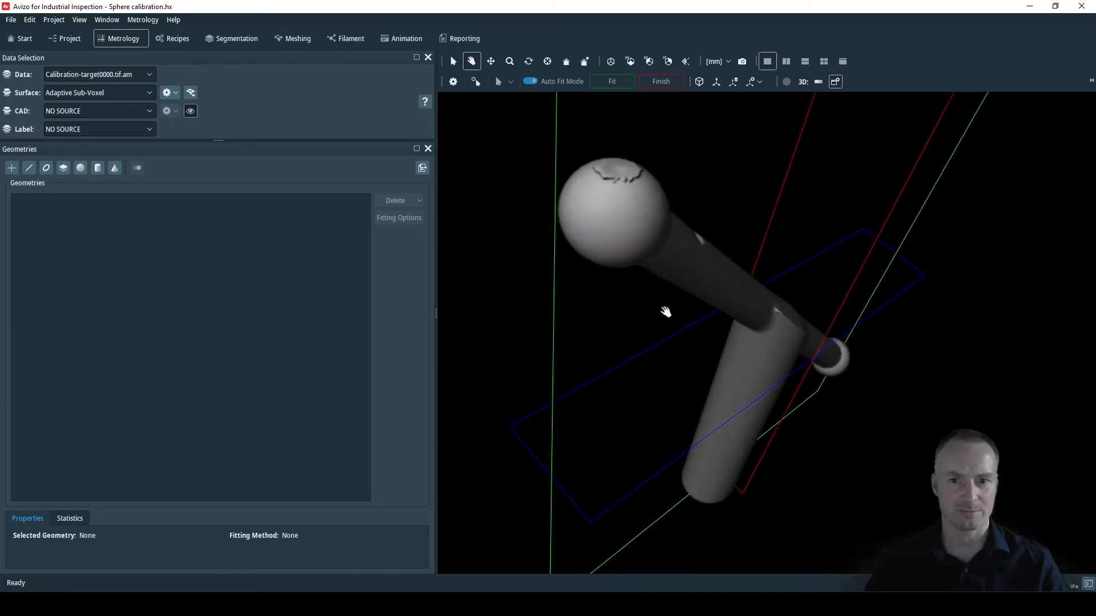
left_click_drag(612, 259, 750, 290)
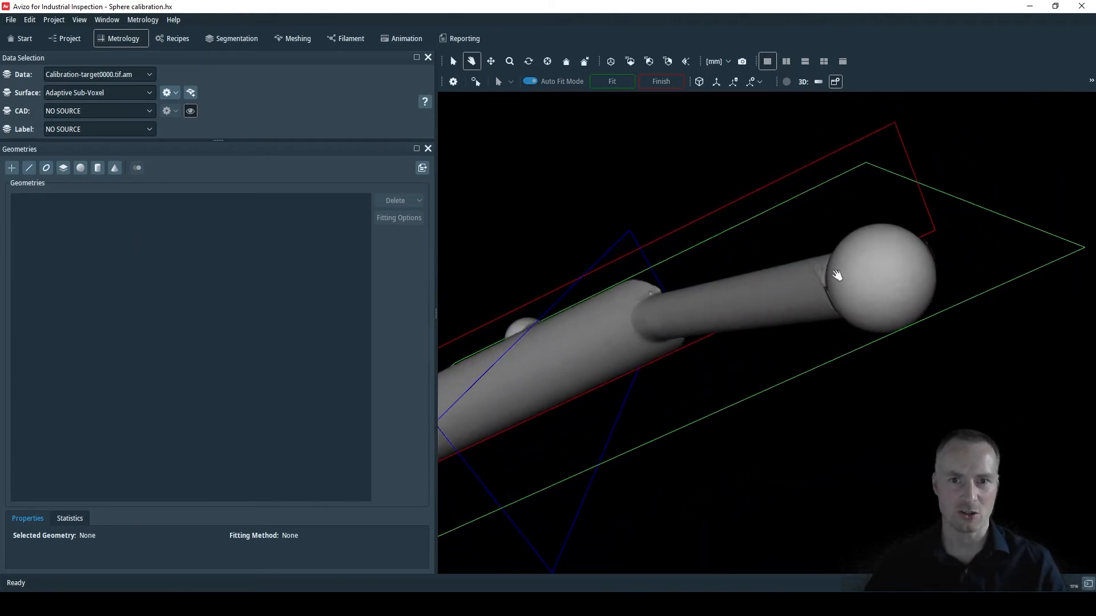
scroll(860, 277, "up", 2)
left_click_drag(859, 282, 783, 288)
scroll(779, 297, "up", 5)
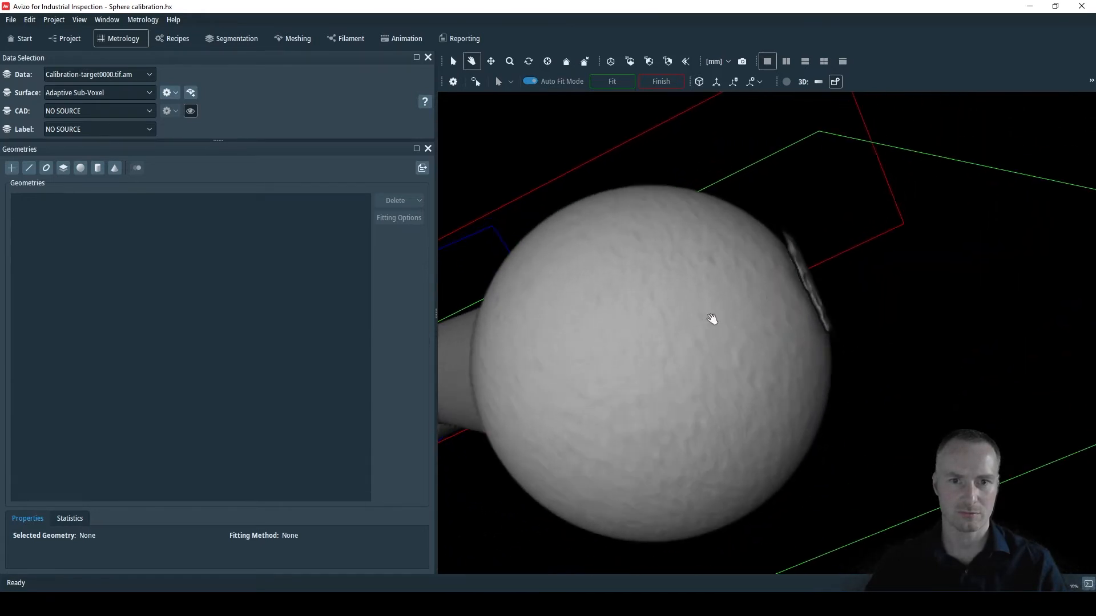
left_click_drag(712, 318, 730, 315)
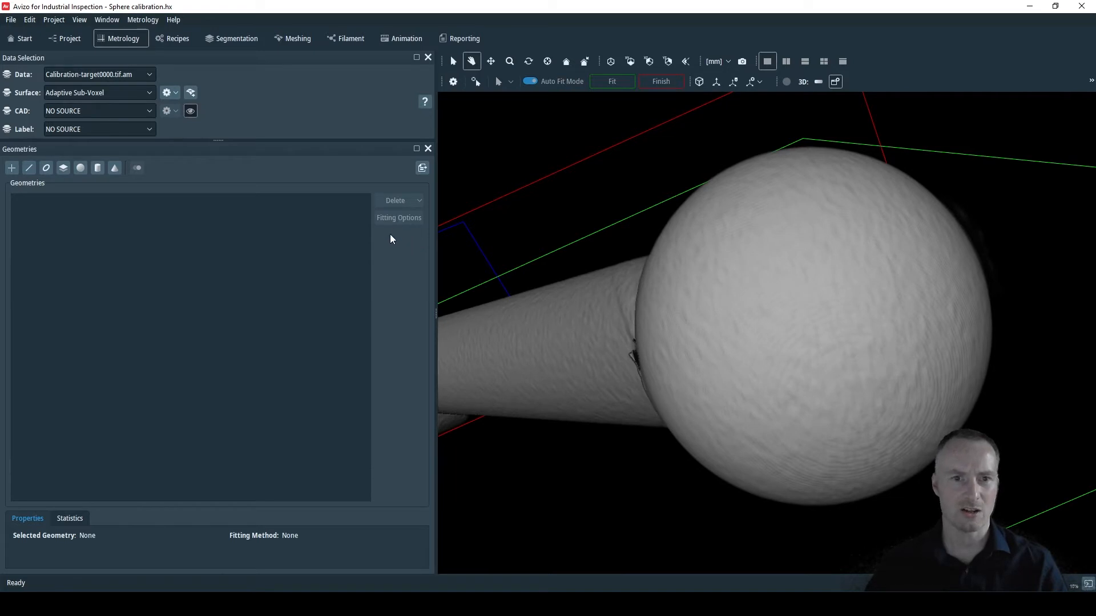
Fit a sphere geometry to the target's upper sphere from points spread over its surface, and finish the fit
left_click(80, 169)
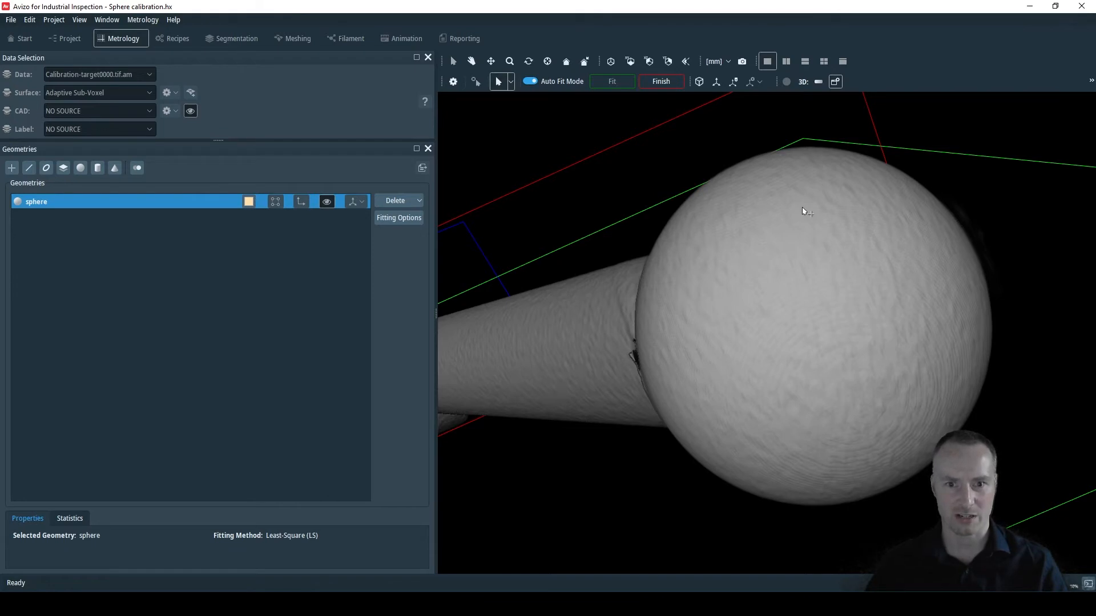
left_click(792, 183)
left_click(710, 224)
left_click(693, 315)
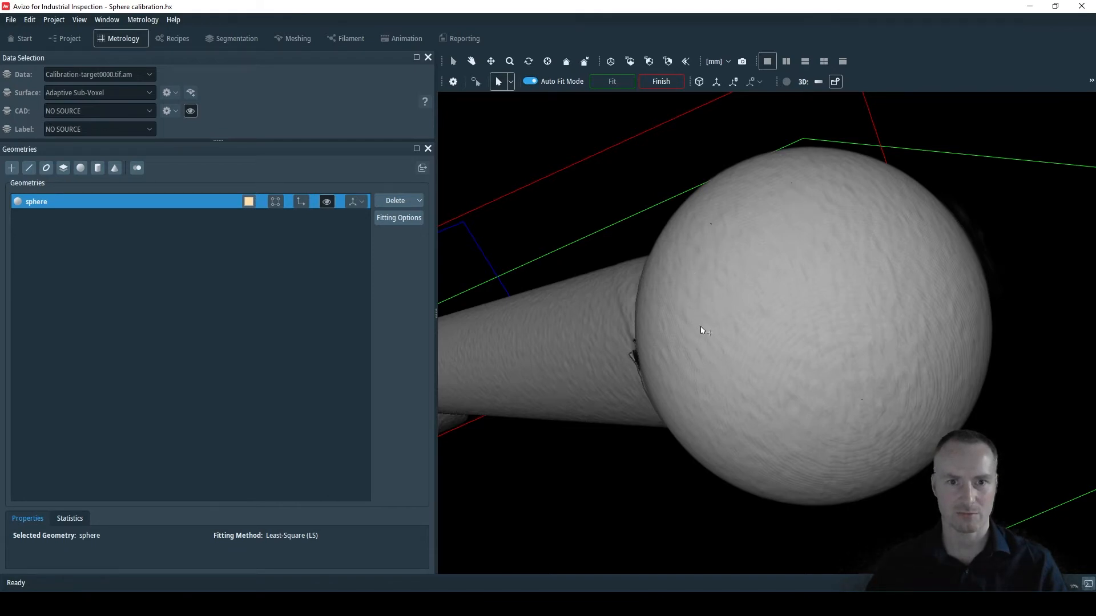
left_click(918, 257)
left_click(803, 227)
left_click(802, 323)
left_click(845, 319)
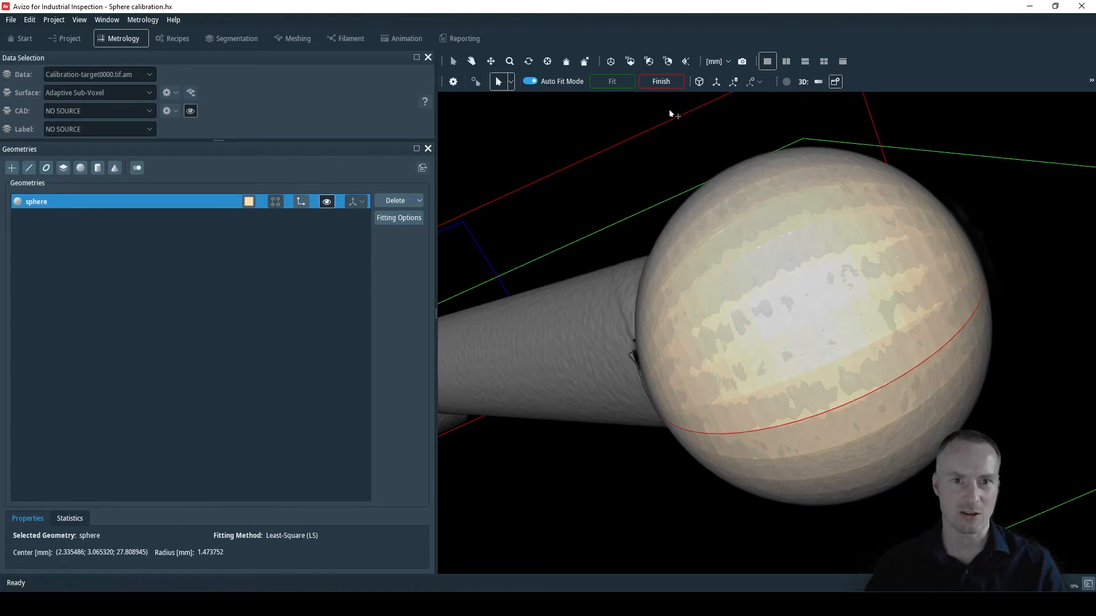
left_click(655, 81)
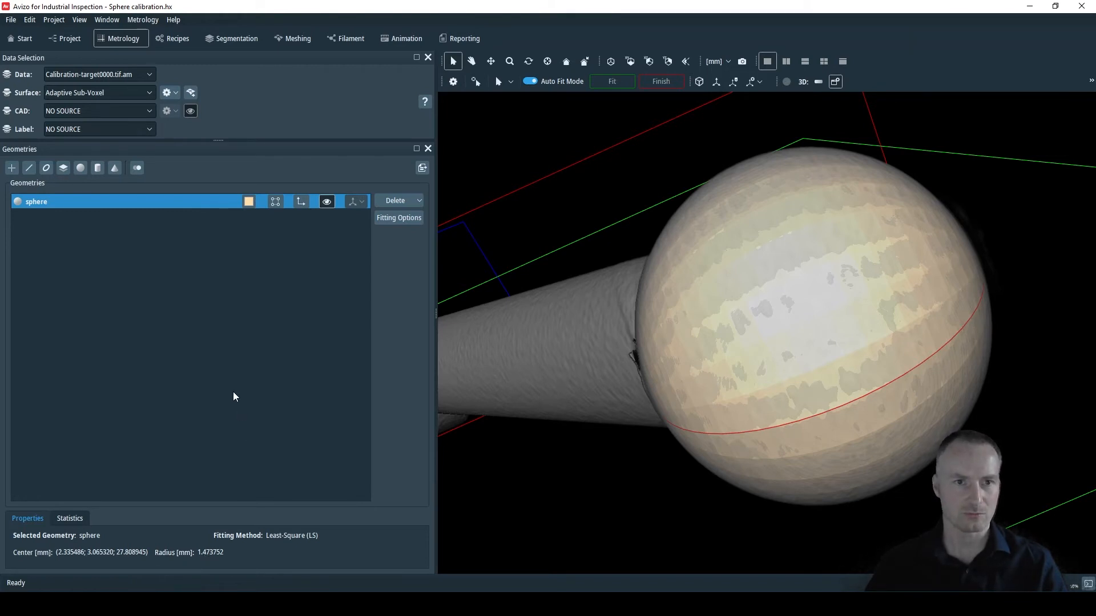
Fit a second sphere geometry to the target's lower ball from points spread over its surface, and finish the fit
left_click(471, 61)
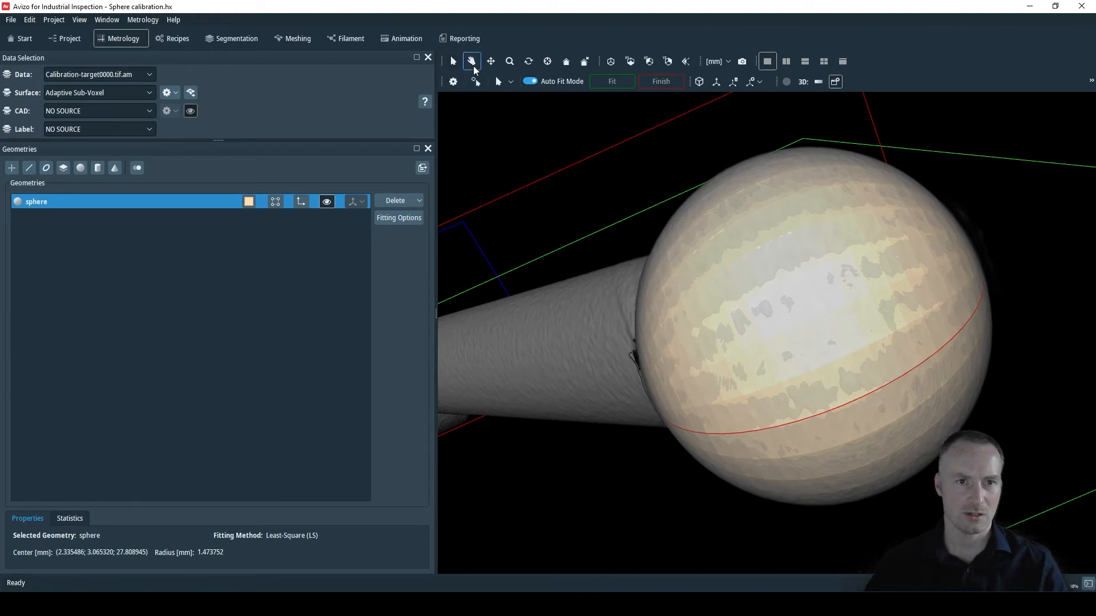
left_click_drag(695, 319, 702, 356)
scroll(699, 359, "down", 6)
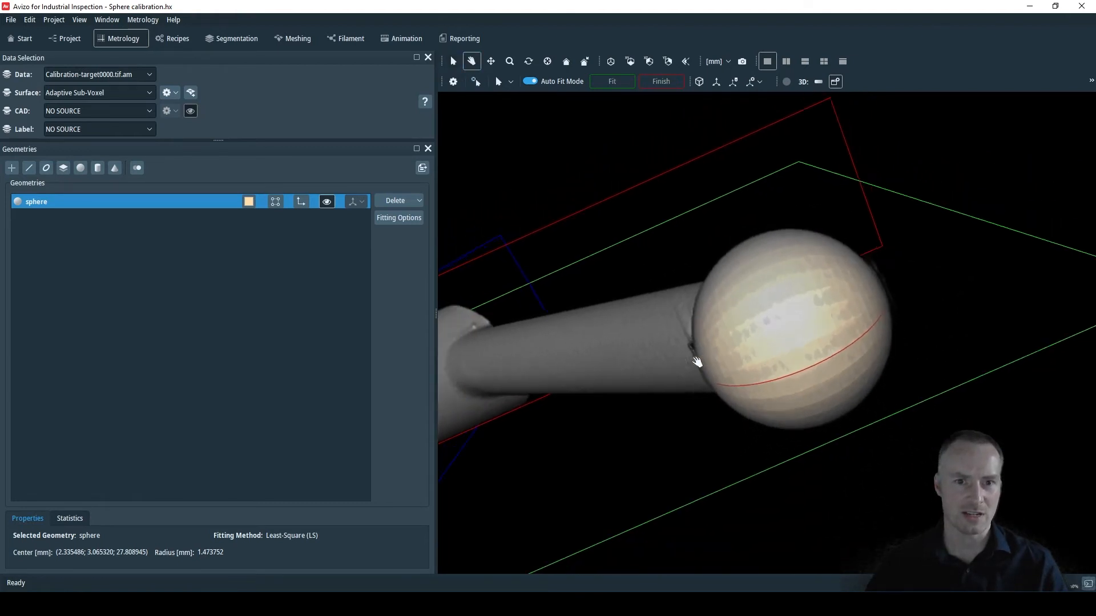
scroll(694, 368, "down", 5)
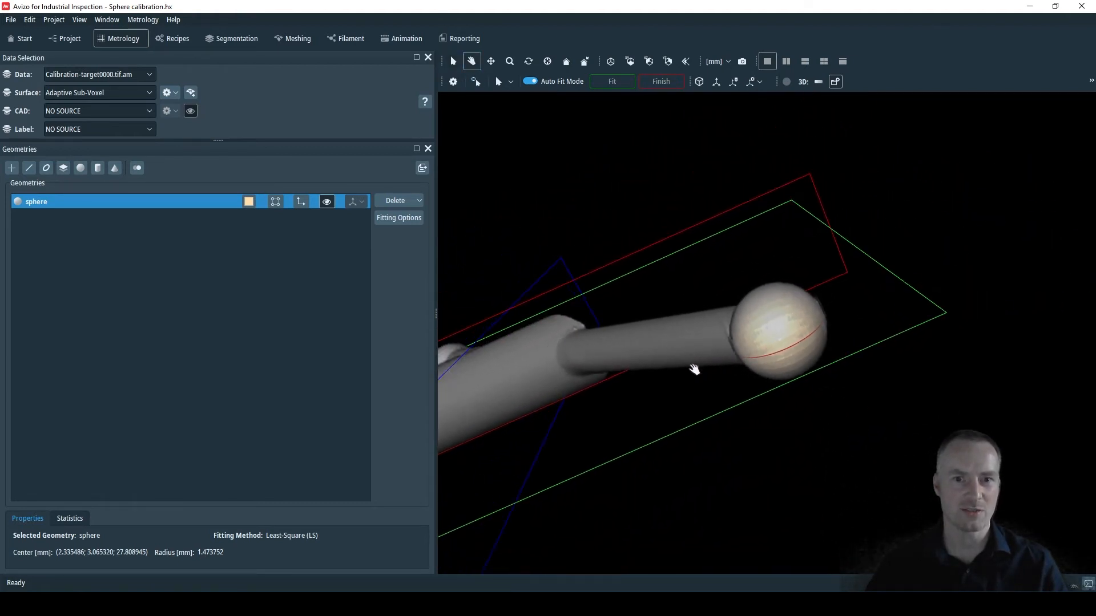
left_click_drag(695, 370, 643, 281)
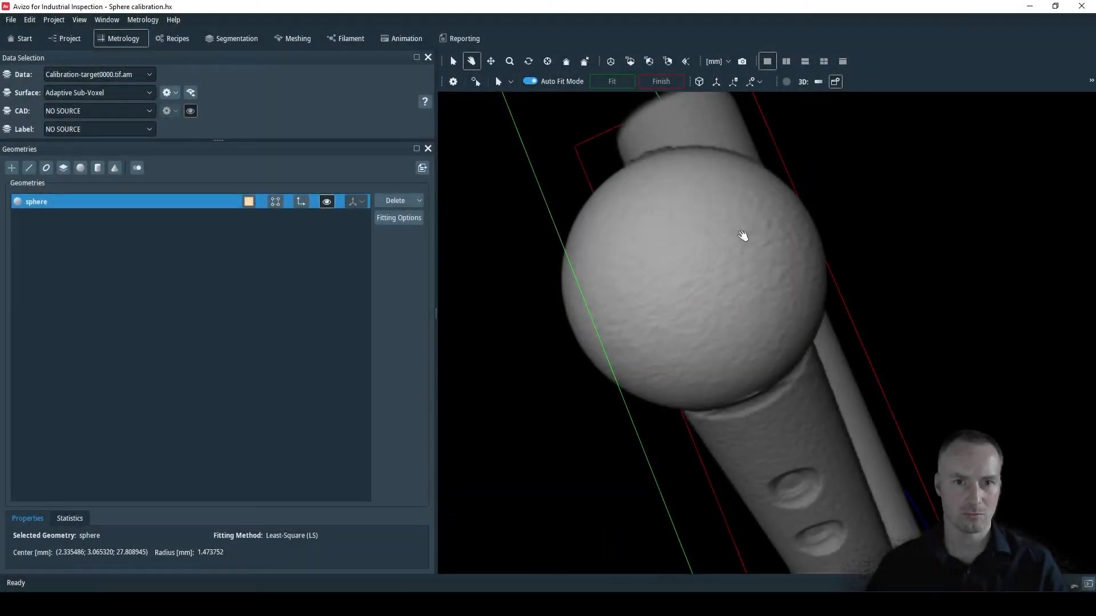
left_click_drag(742, 236, 742, 236)
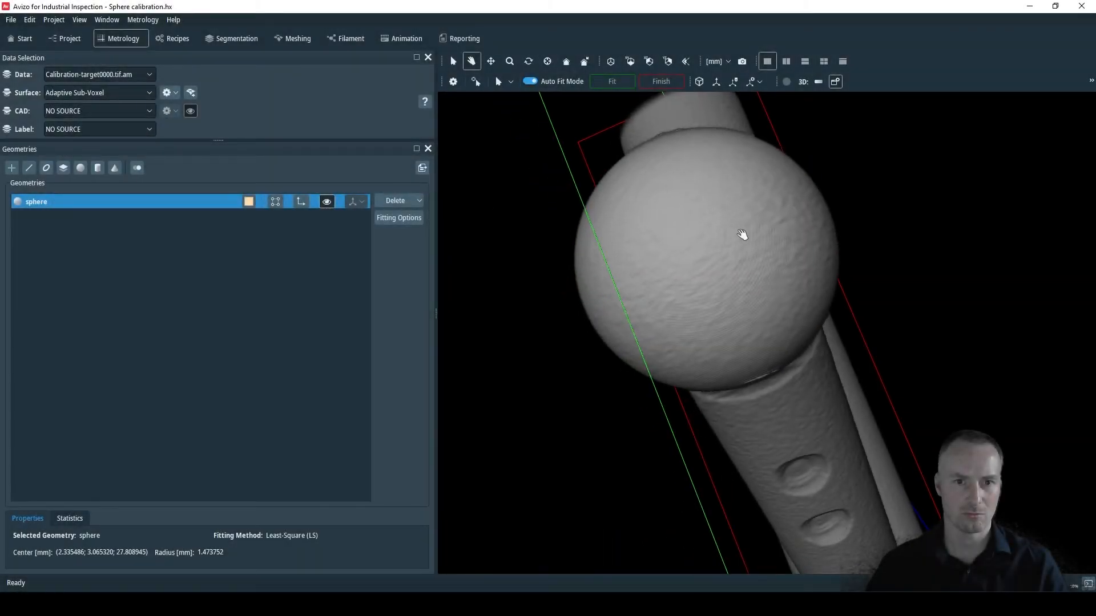
left_click(80, 169)
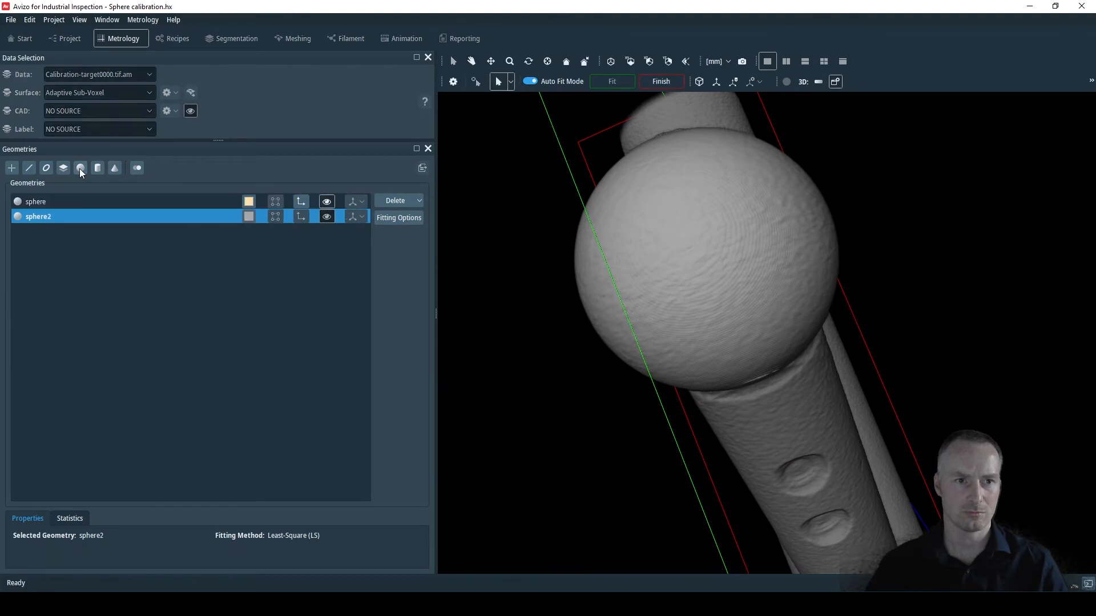
left_click(674, 153)
left_click(780, 278)
left_click(689, 242)
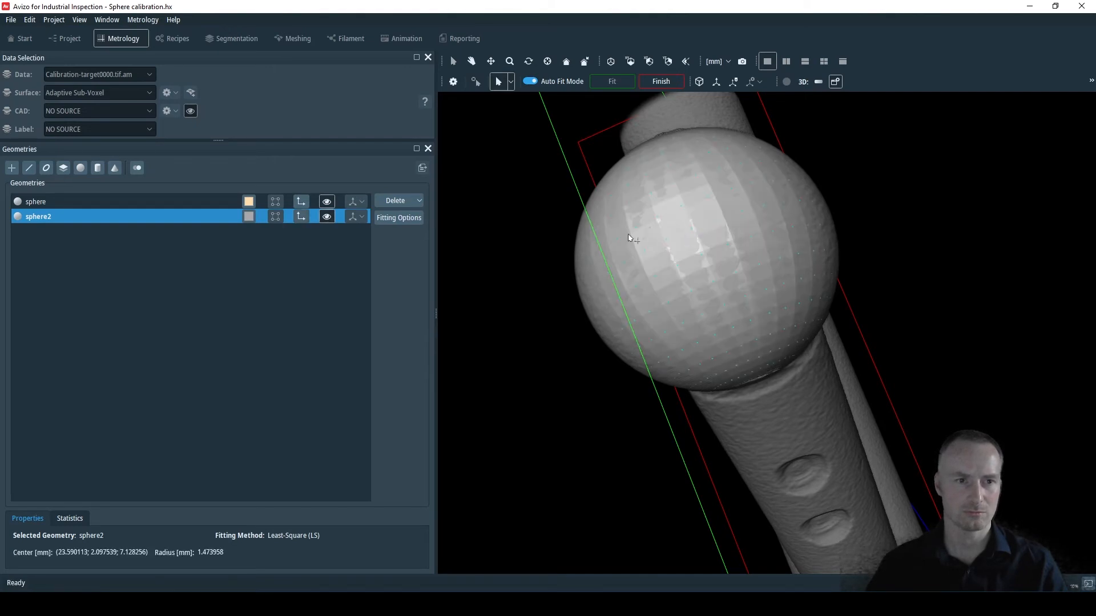
left_click(654, 81)
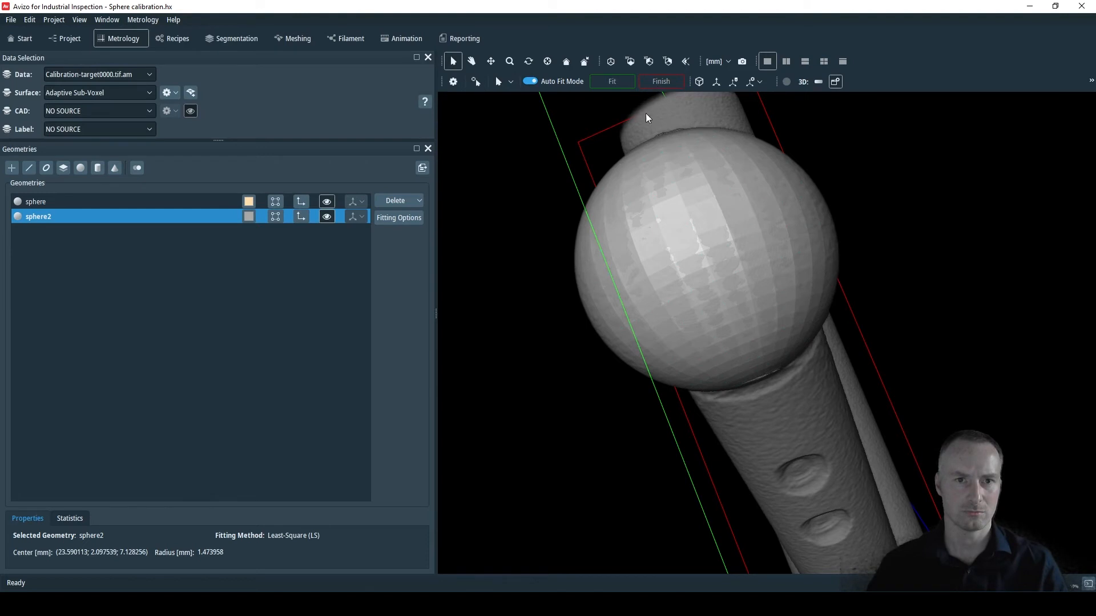
Show the whole target from the front and recolour the sphere2 geometry dark red (saturation 0.799, value 0.473)
left_click(648, 60)
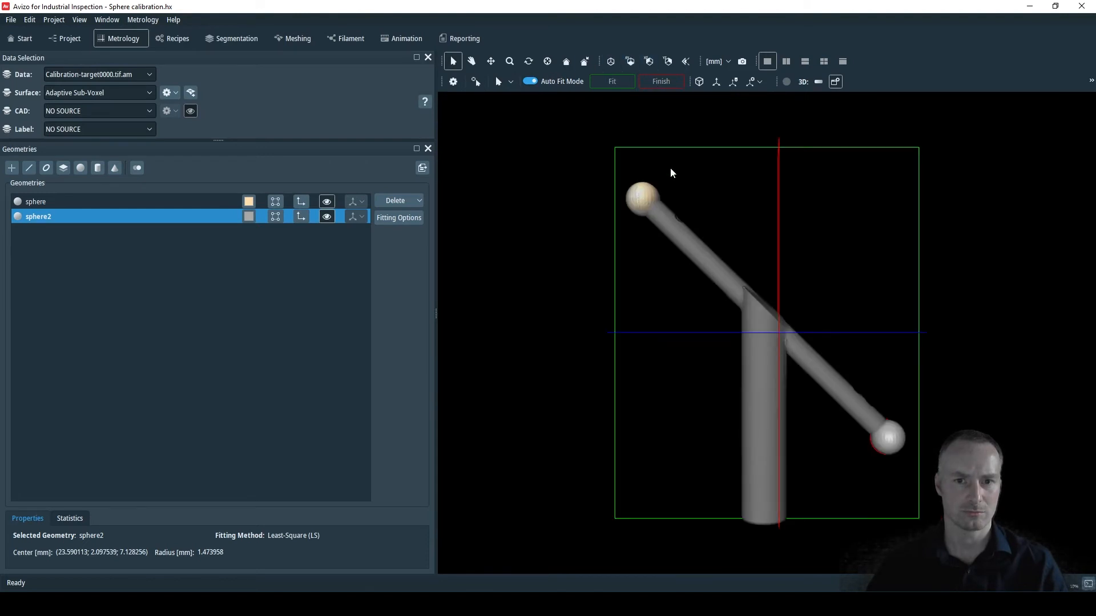
left_click(249, 216)
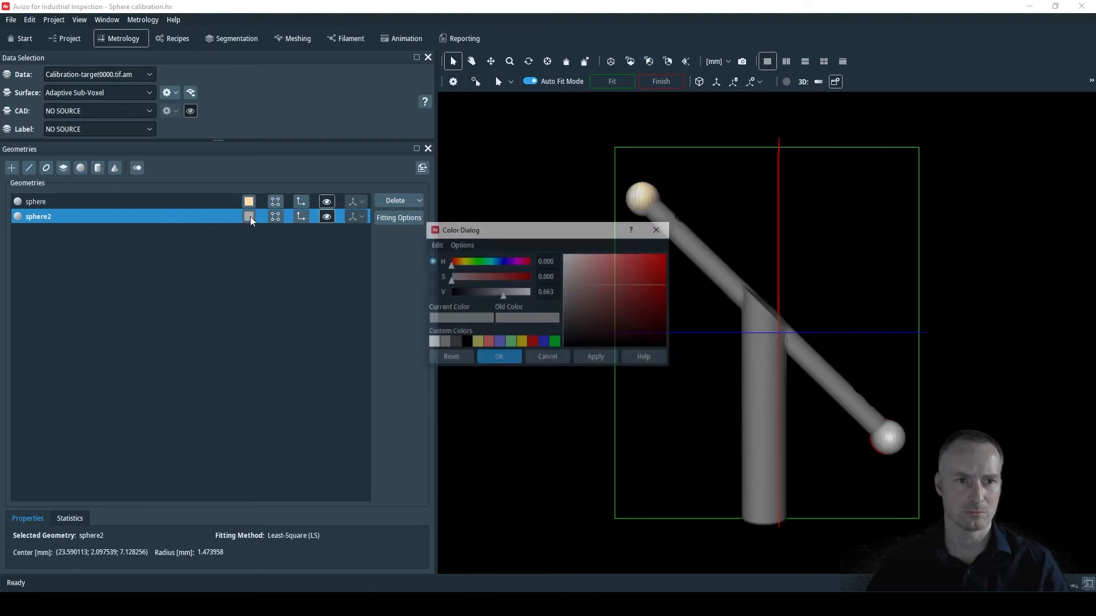
left_click(647, 303)
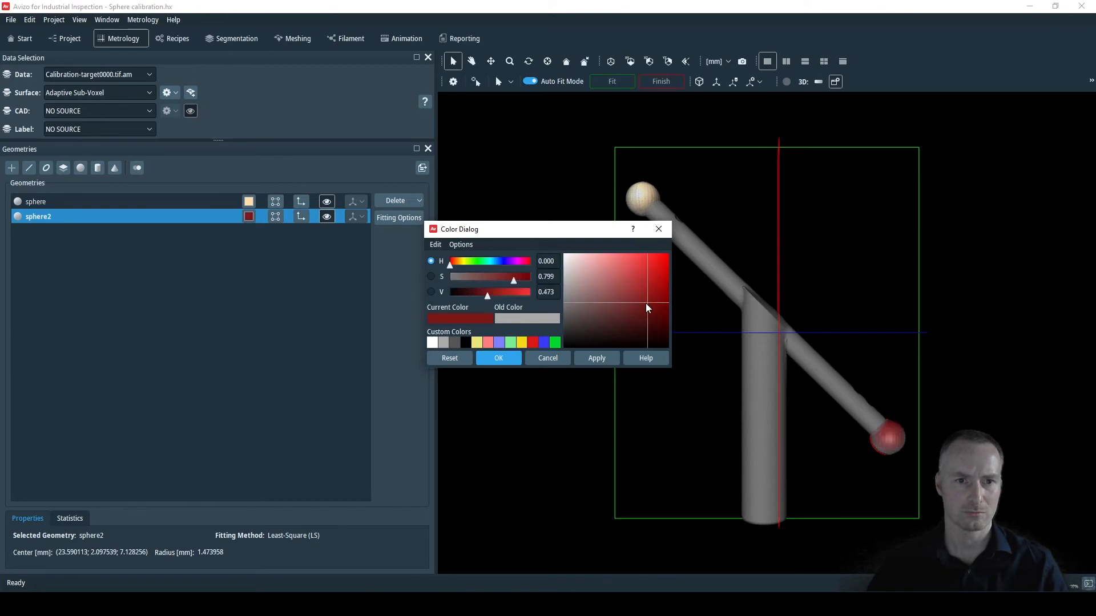
left_click(502, 358)
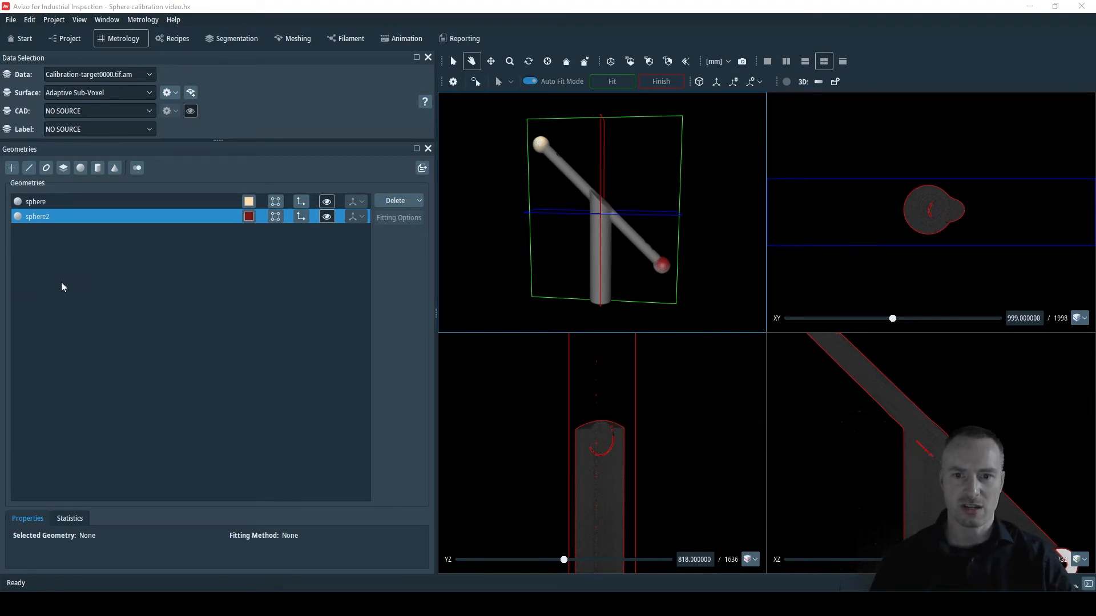
Show the Measures panel and create a Centers distance measure between sphere and sphere2
right_click(129, 41)
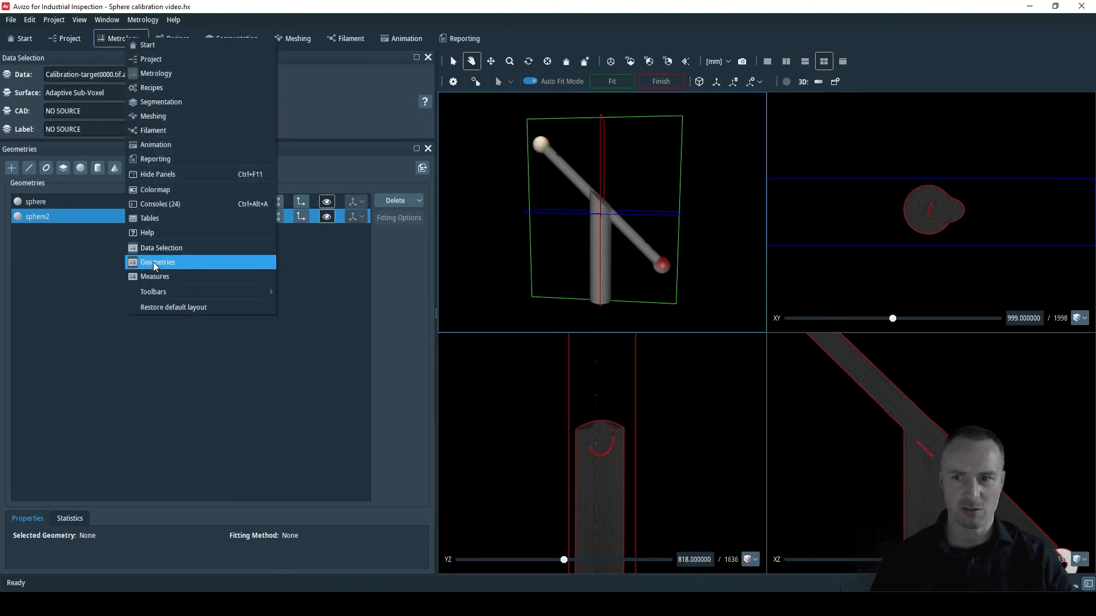
left_click(162, 278)
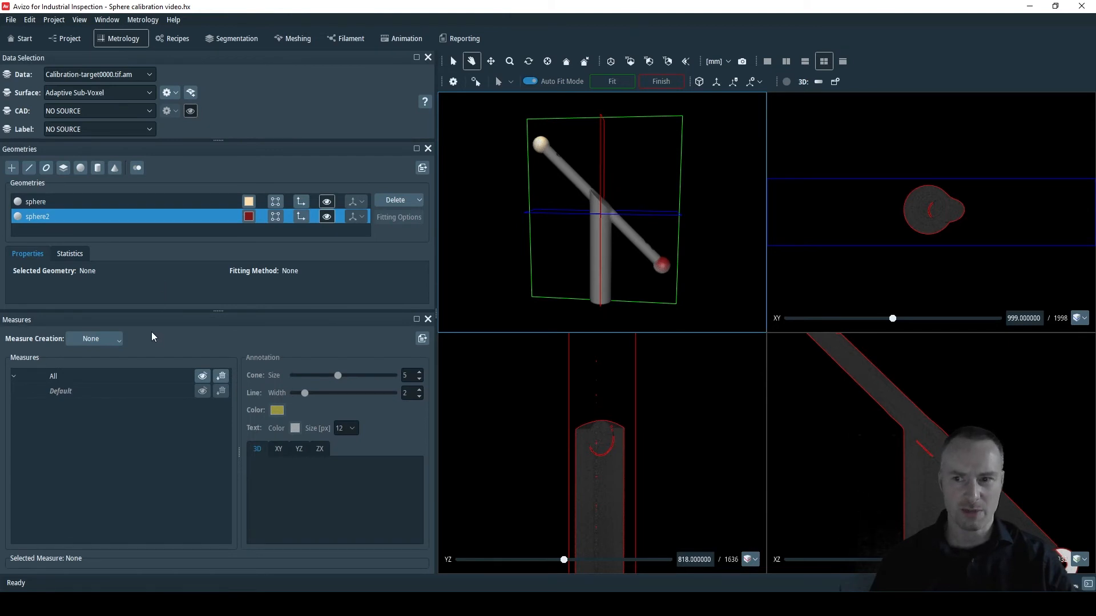
left_click(114, 338)
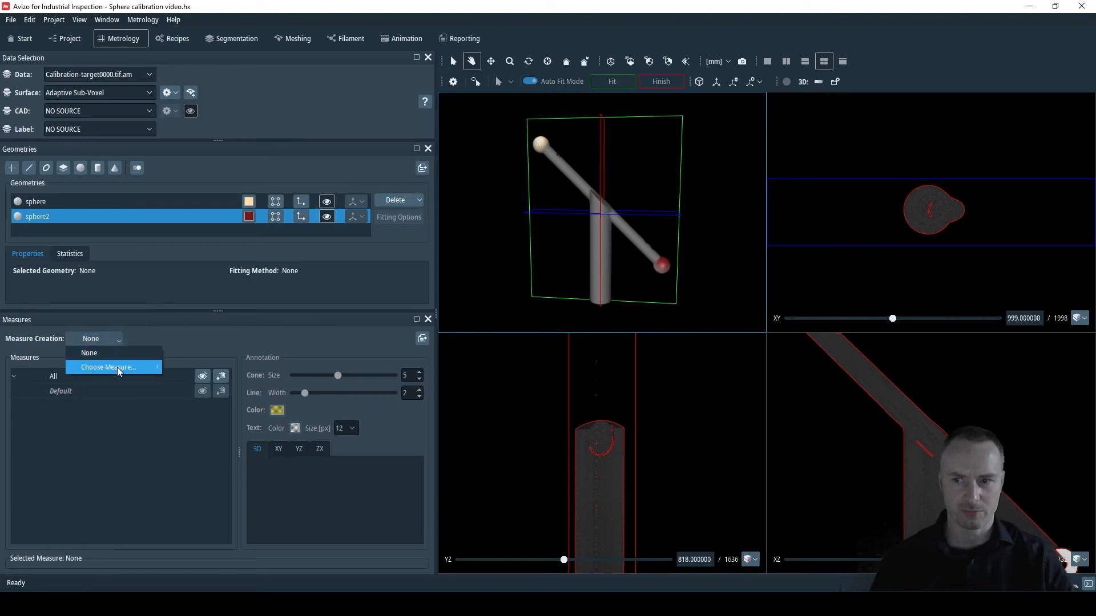
mouse_move(117, 368)
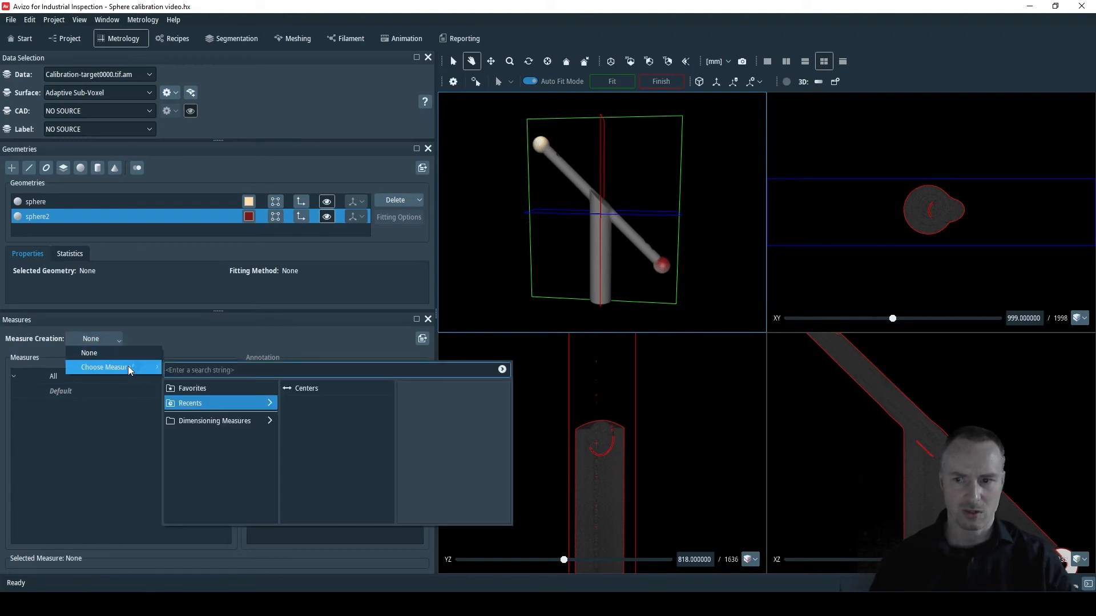
left_click(217, 421)
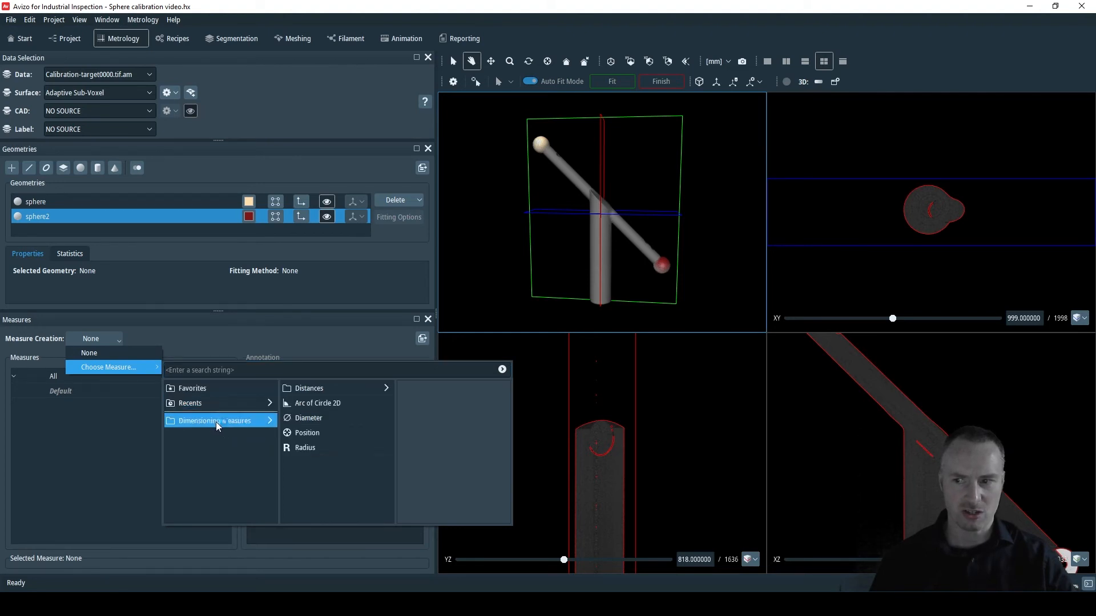
left_click(313, 392)
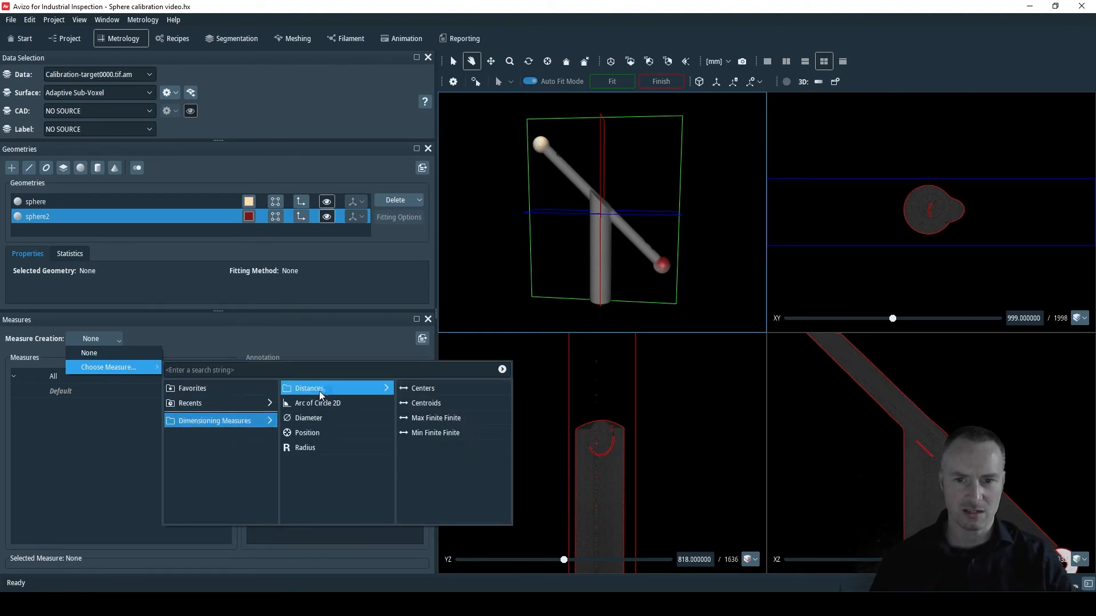
left_click(423, 389)
left_click(421, 471)
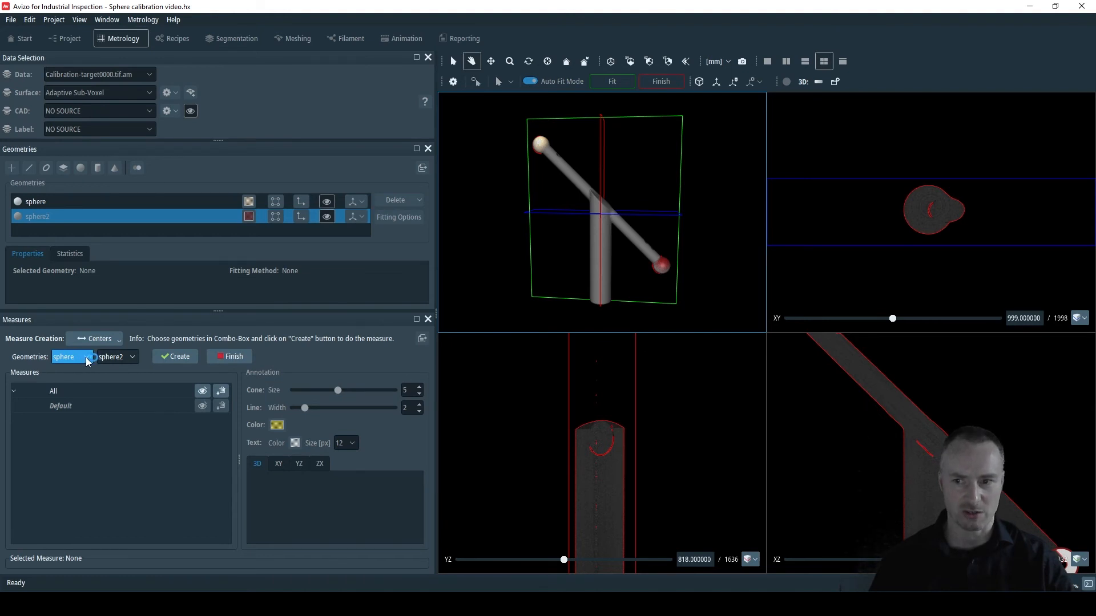
left_click(179, 357)
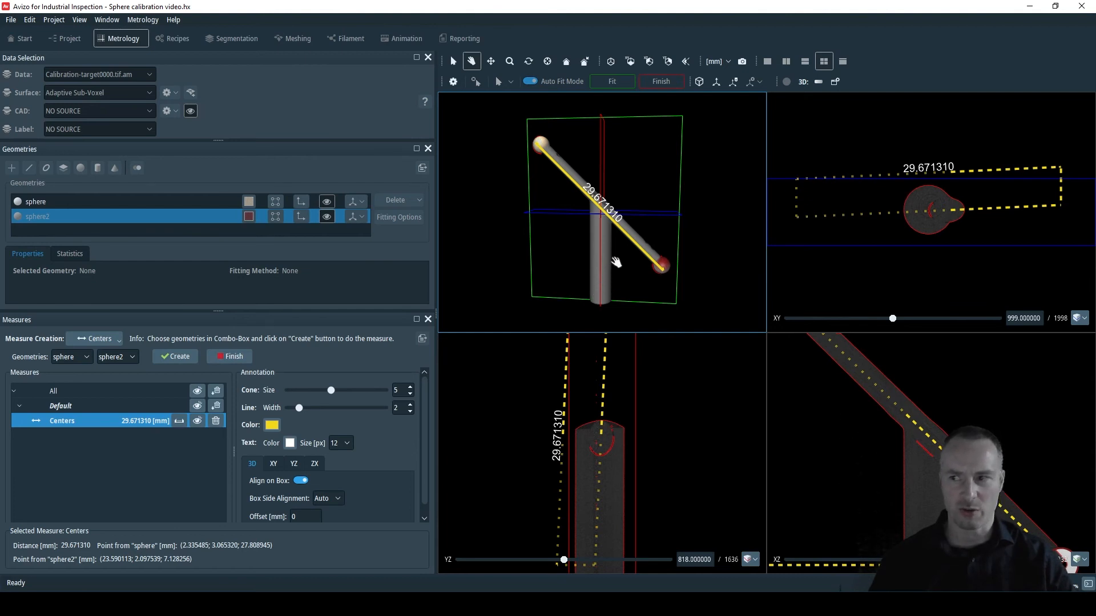
Examine the centre-distance annotation up close in the 3D view and finish the measure creation
left_click_drag(646, 269, 547, 220)
scroll(604, 233, "up", 6)
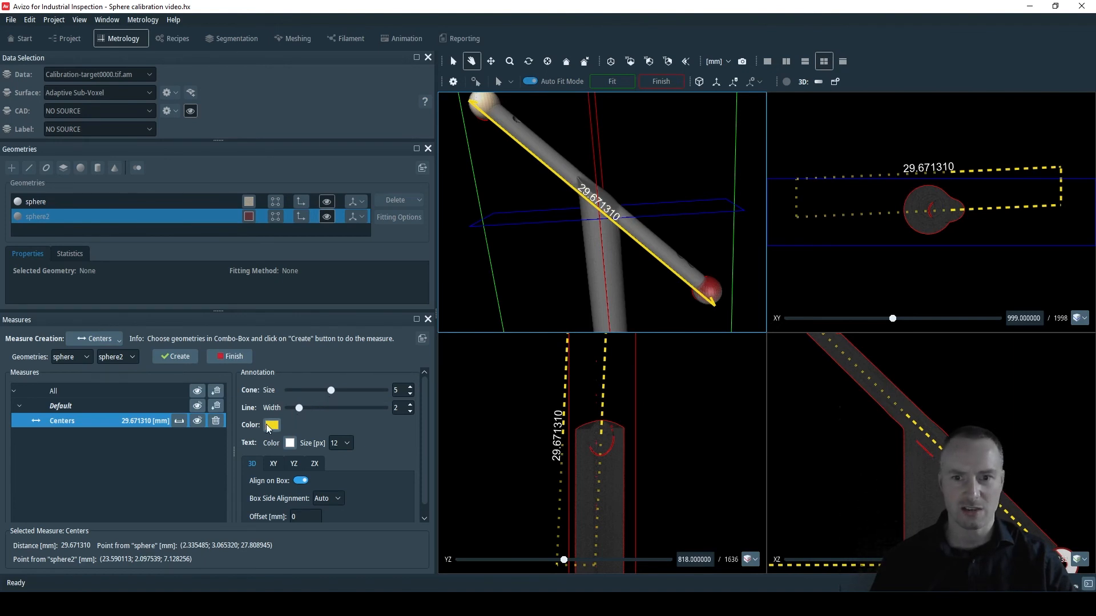
mouse_move(298, 410)
left_mouse_down()
mouse_move(337, 410)
mouse_move(291, 408)
mouse_move(301, 410)
left_mouse_up()
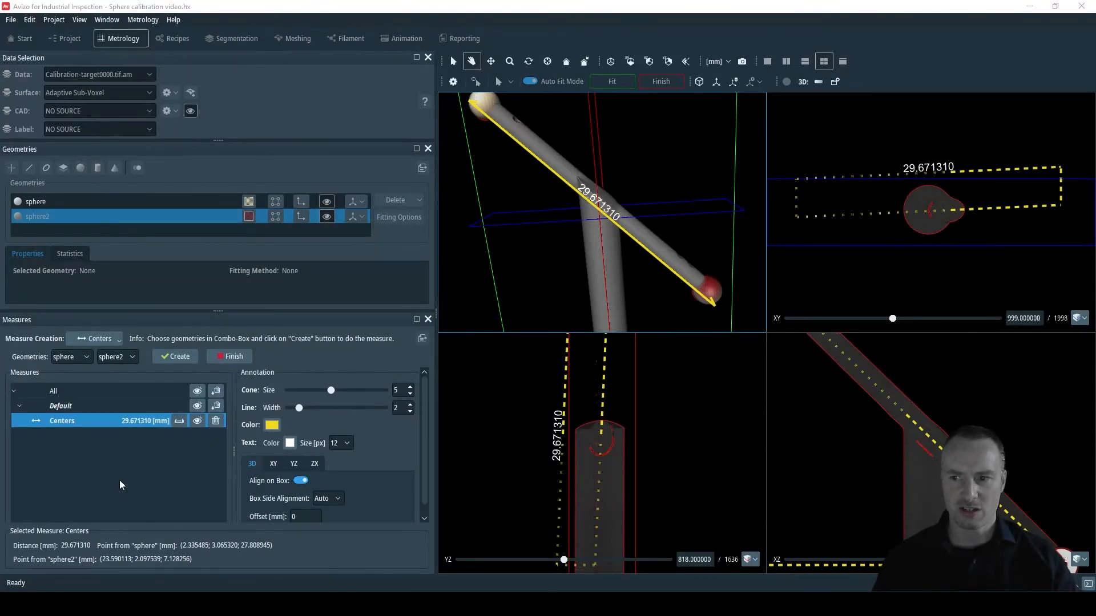
left_click(233, 357)
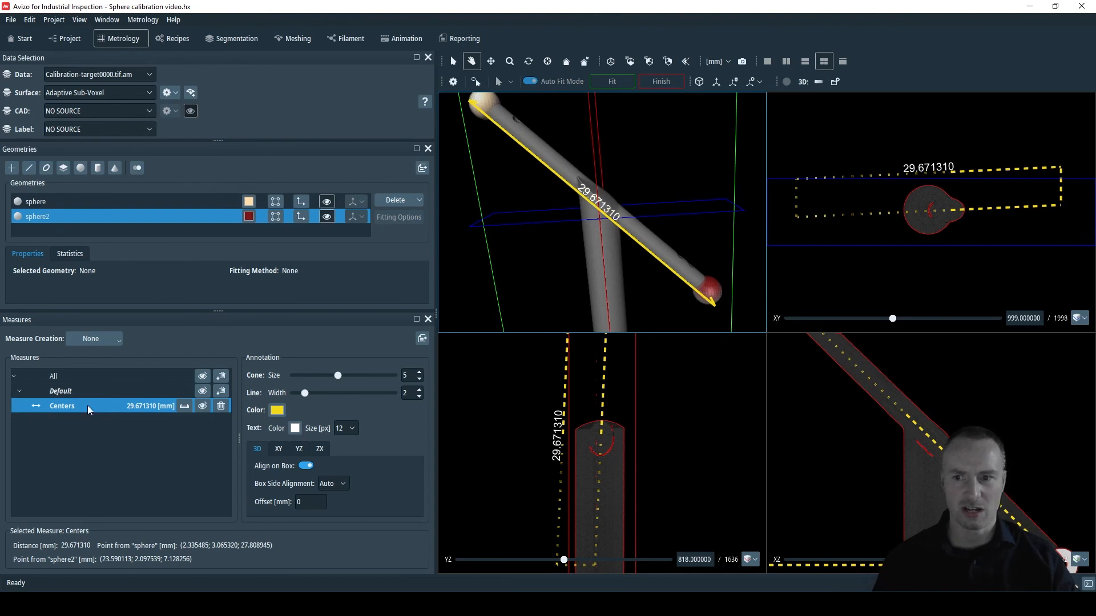
left_click(110, 339)
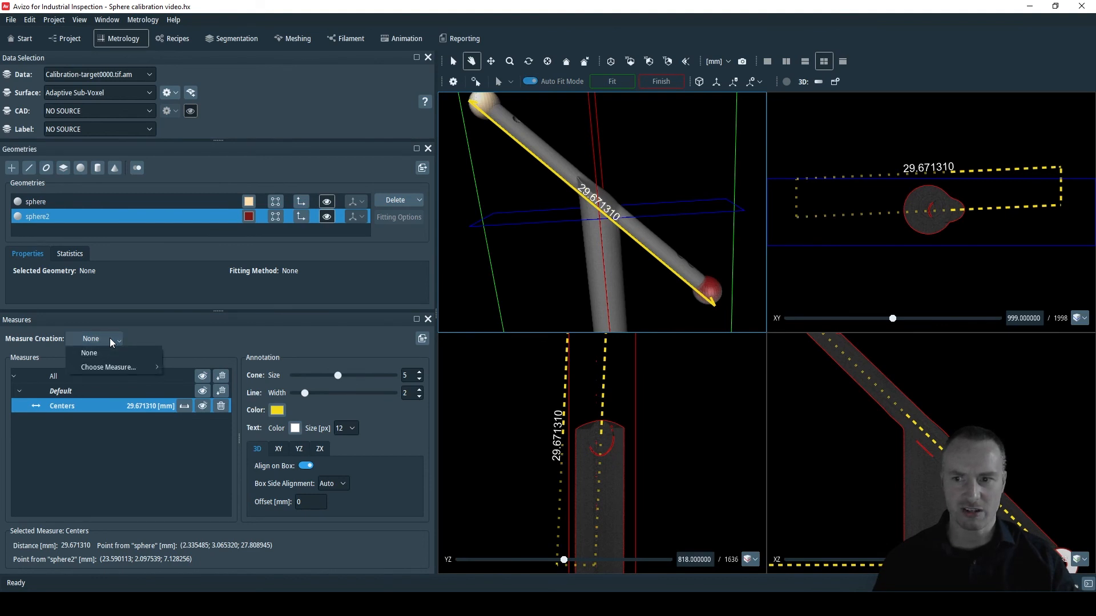
mouse_move(117, 367)
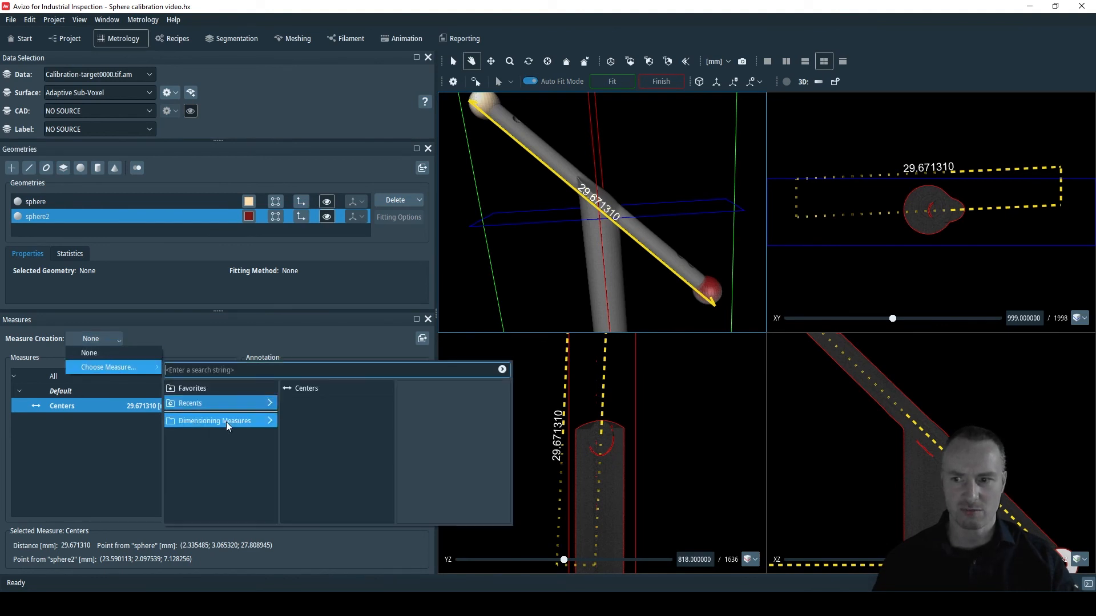
mouse_move(227, 421)
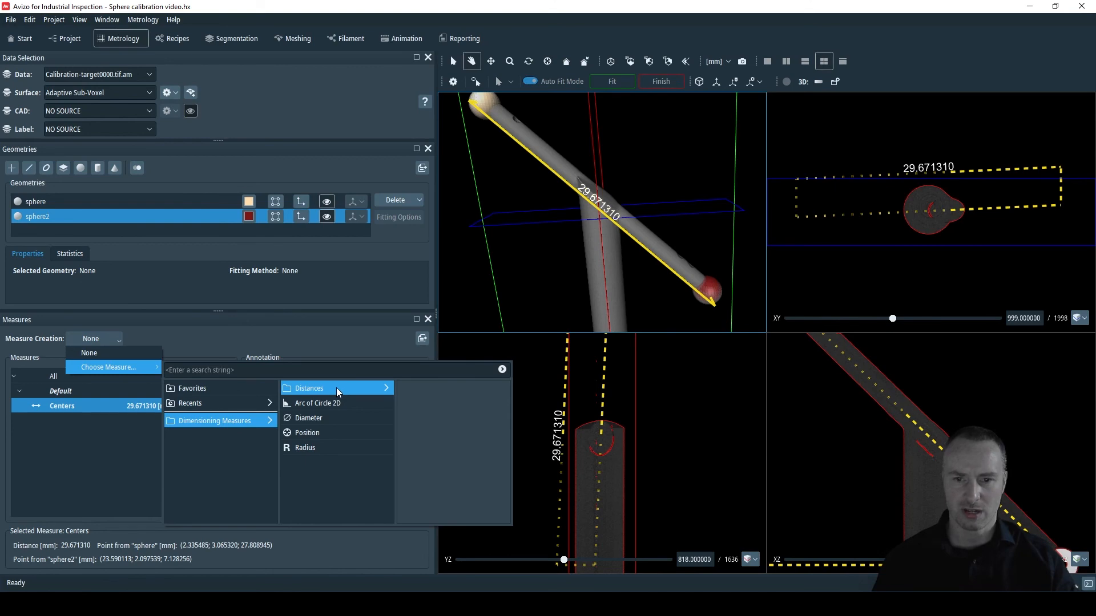
mouse_move(337, 388)
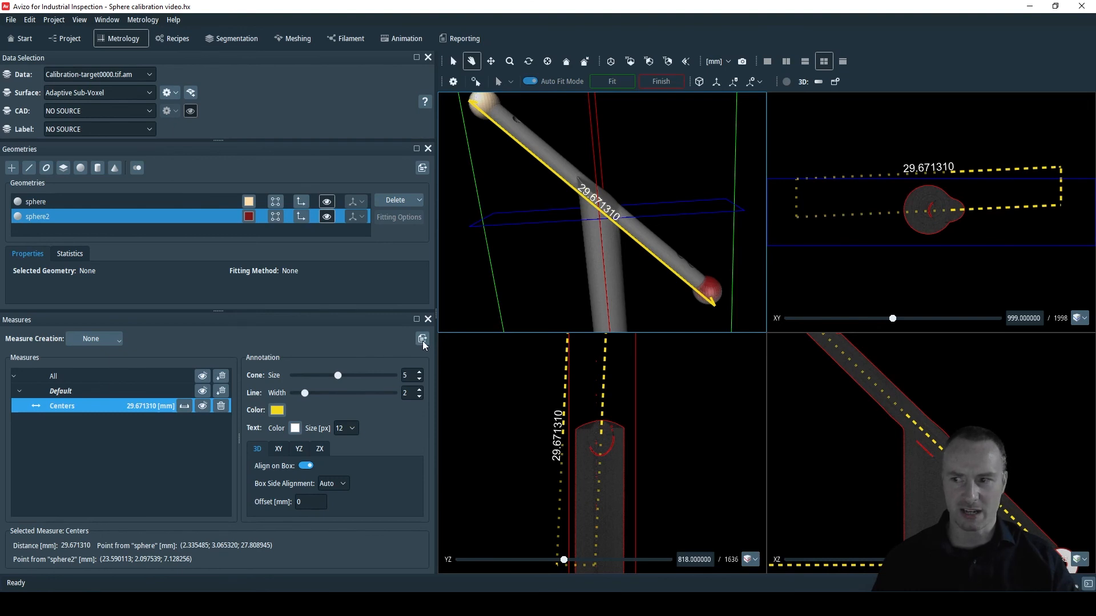
Export the measures to a spreadsheet, close the table, and show the measures spreadsheet from the Project workspace
left_click(422, 339)
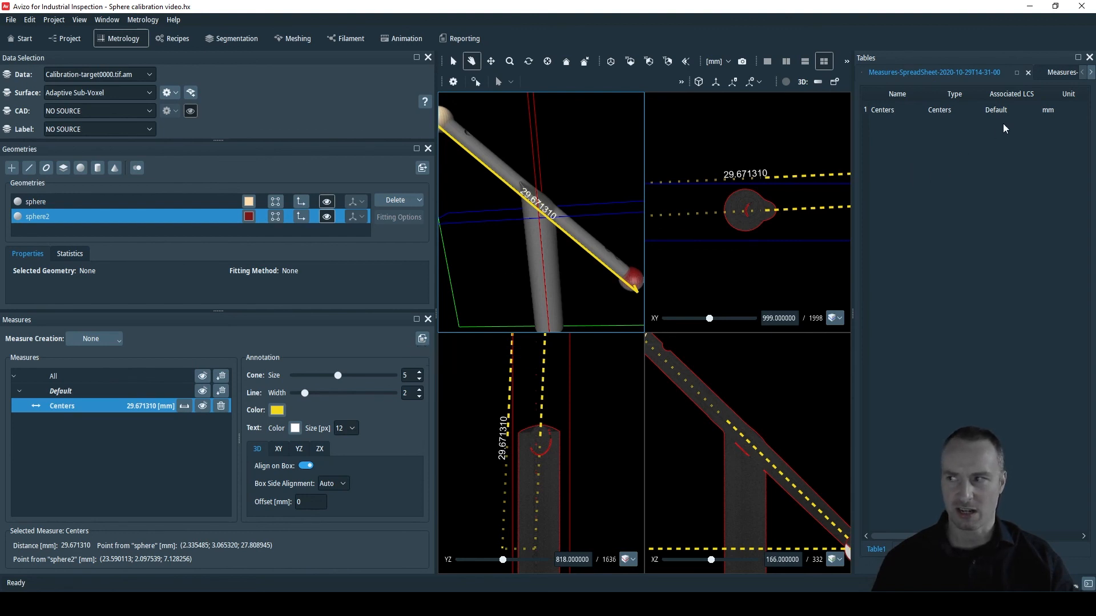
left_click(1089, 58)
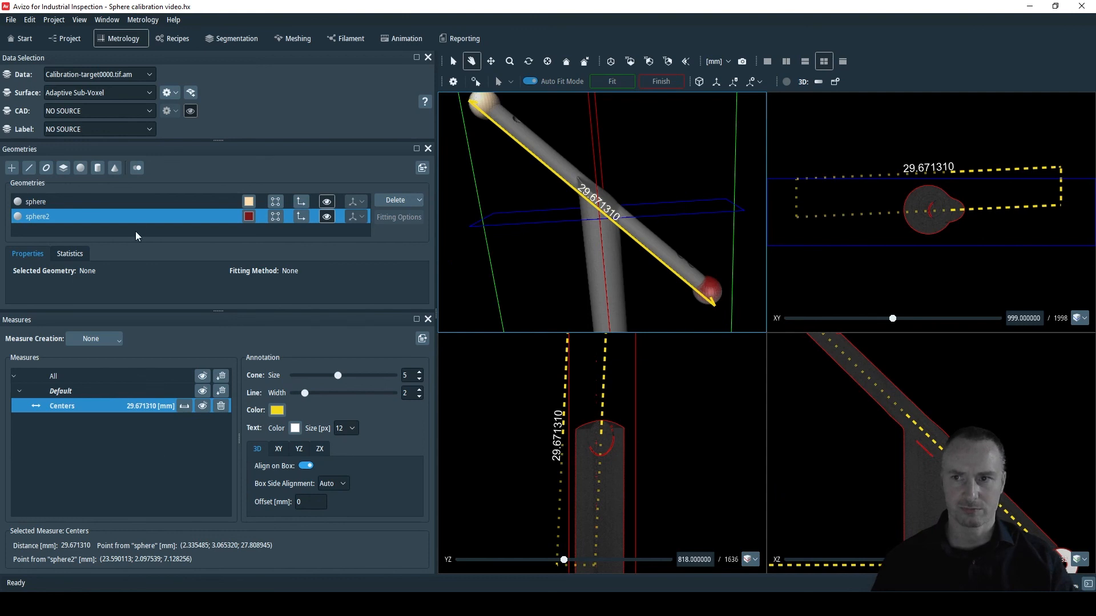
left_click(67, 39)
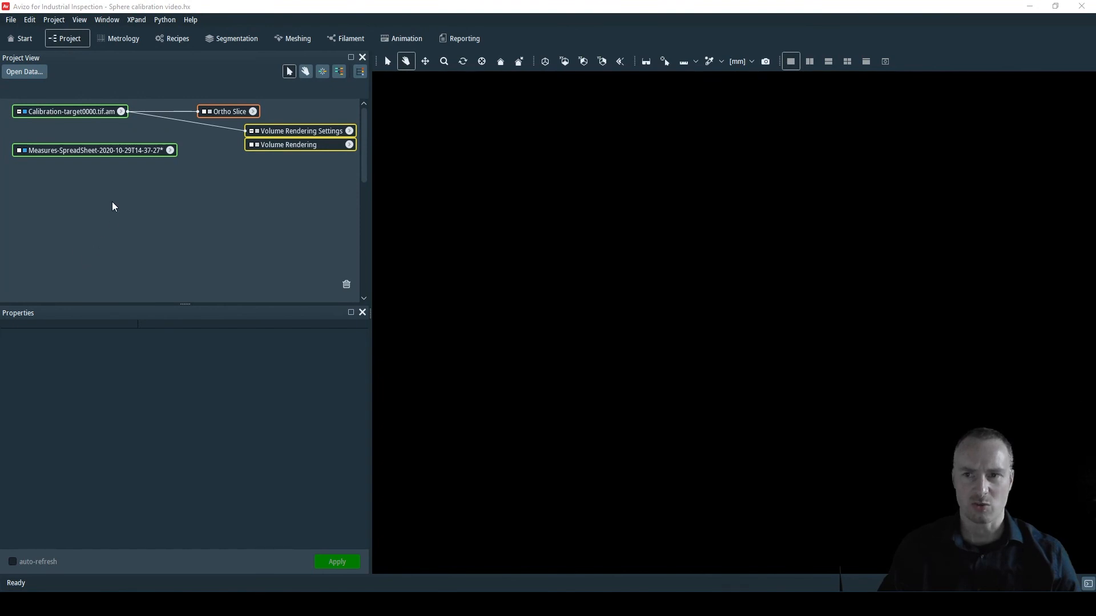
left_click(68, 154)
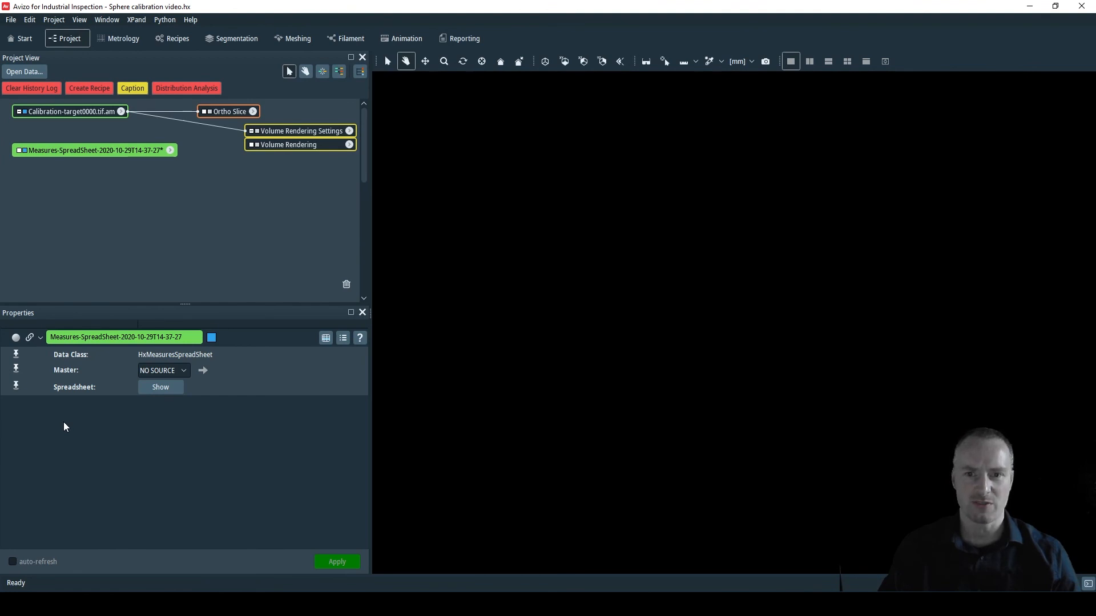
left_click(160, 387)
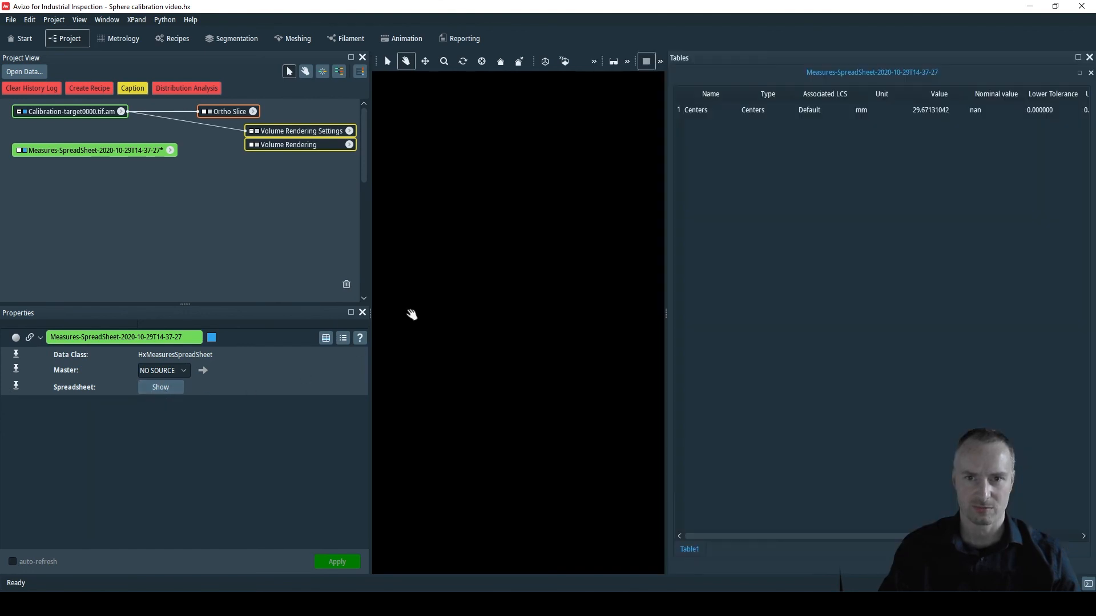